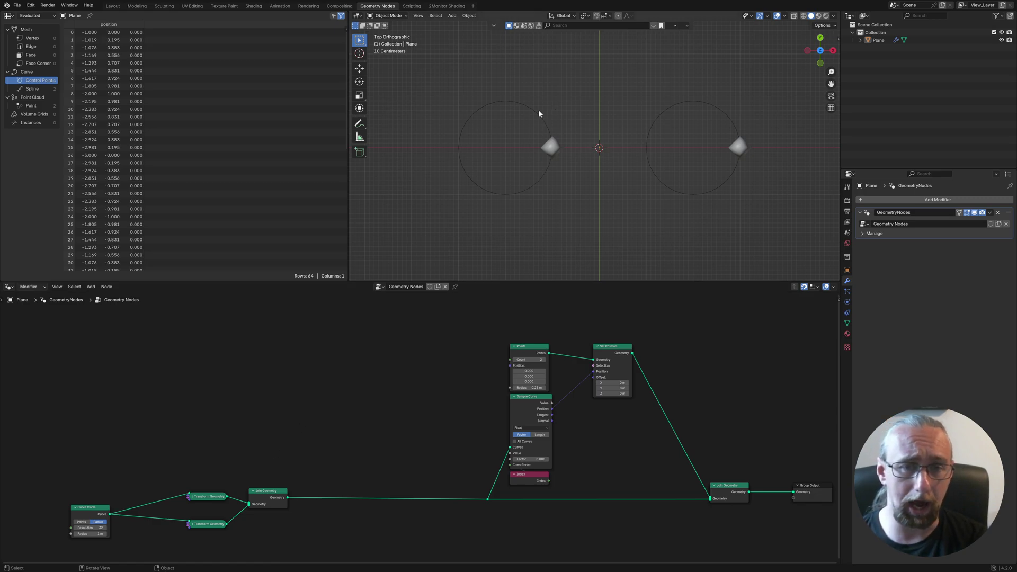
# - Link Index into Sample Curve's Curve Index, then raise Factor to slide each diamond along its circle
pyautogui.click(95, 511)
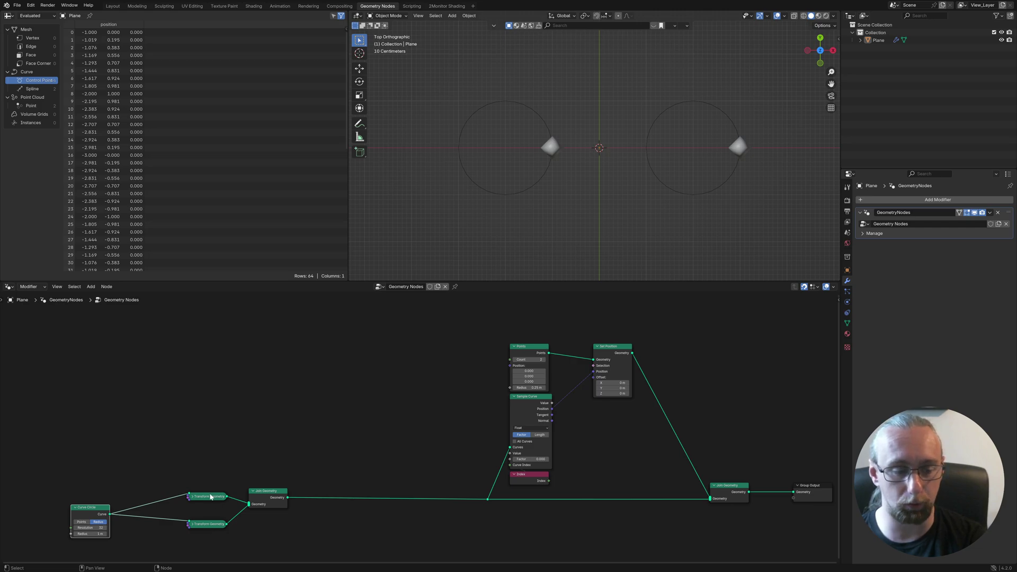
pyautogui.click(268, 500)
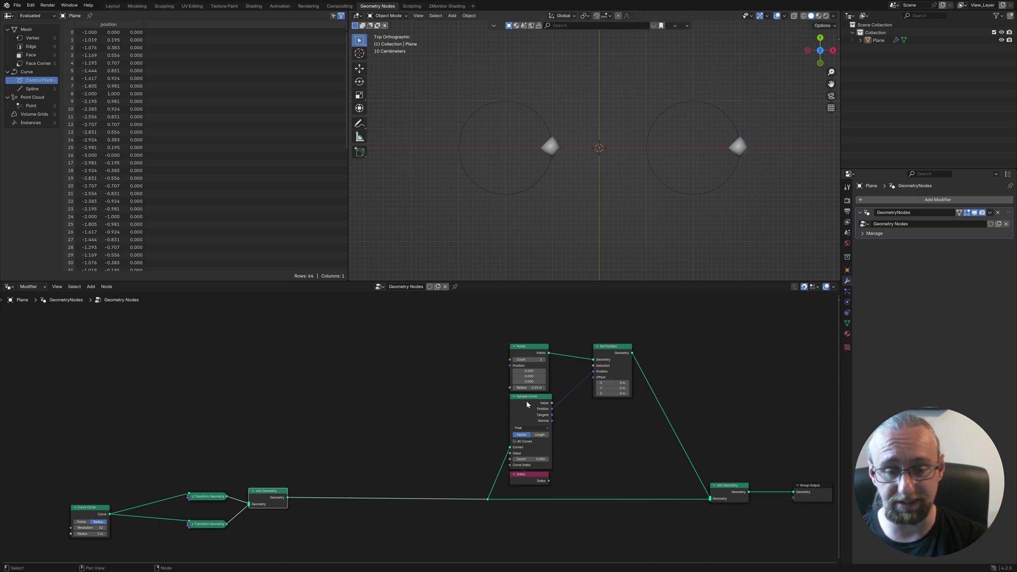
pyautogui.moveTo(549, 481)
pyautogui.mouseDown()
pyautogui.moveTo(510, 465)
pyautogui.moveTo(426, 464)
pyautogui.moveTo(532, 479)
pyautogui.mouseUp()
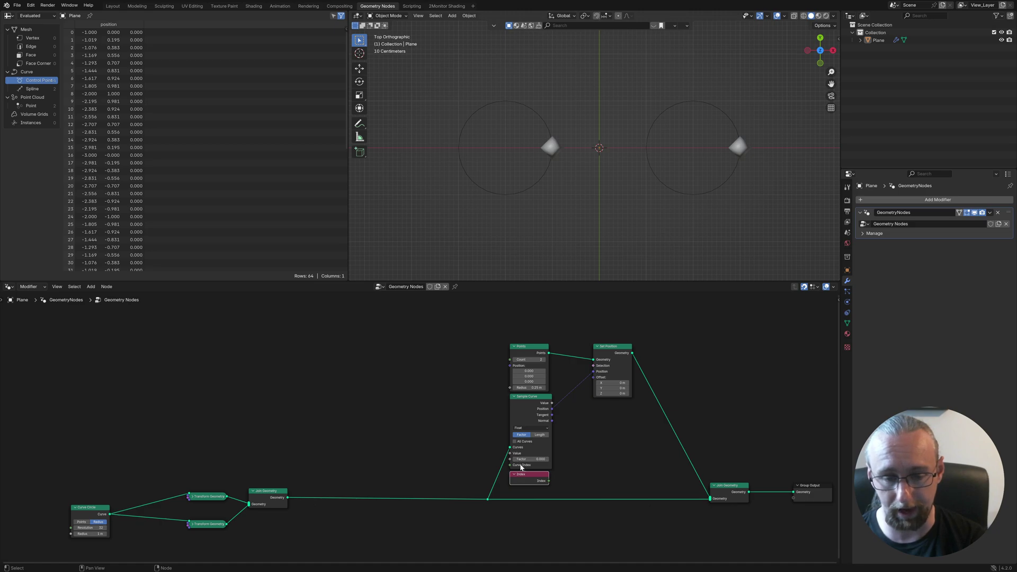
pyautogui.click(527, 355)
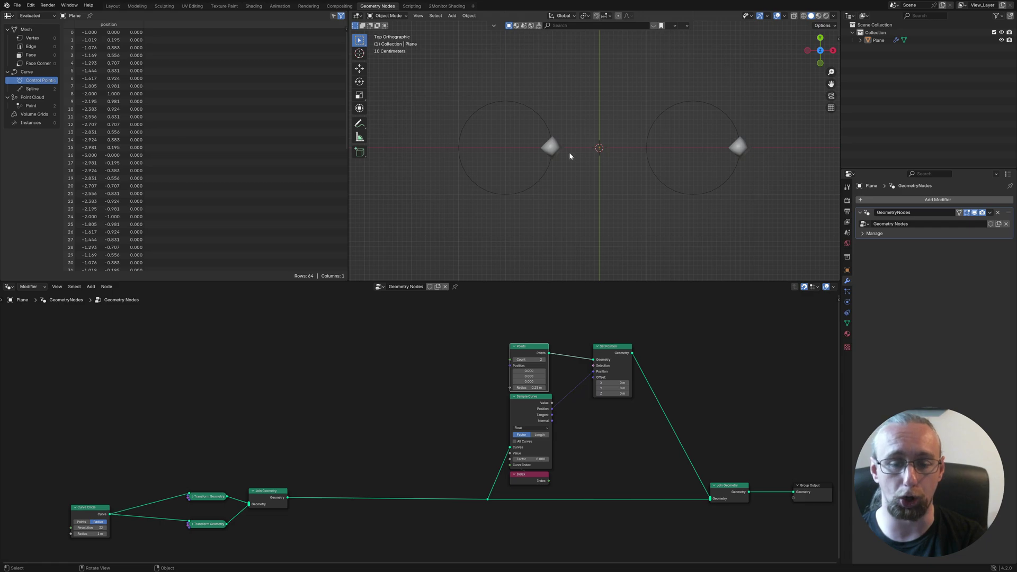
pyautogui.moveTo(530, 459)
pyautogui.mouseDown()
pyautogui.moveTo(647, 458)
pyautogui.moveTo(510, 460)
pyautogui.mouseUp()
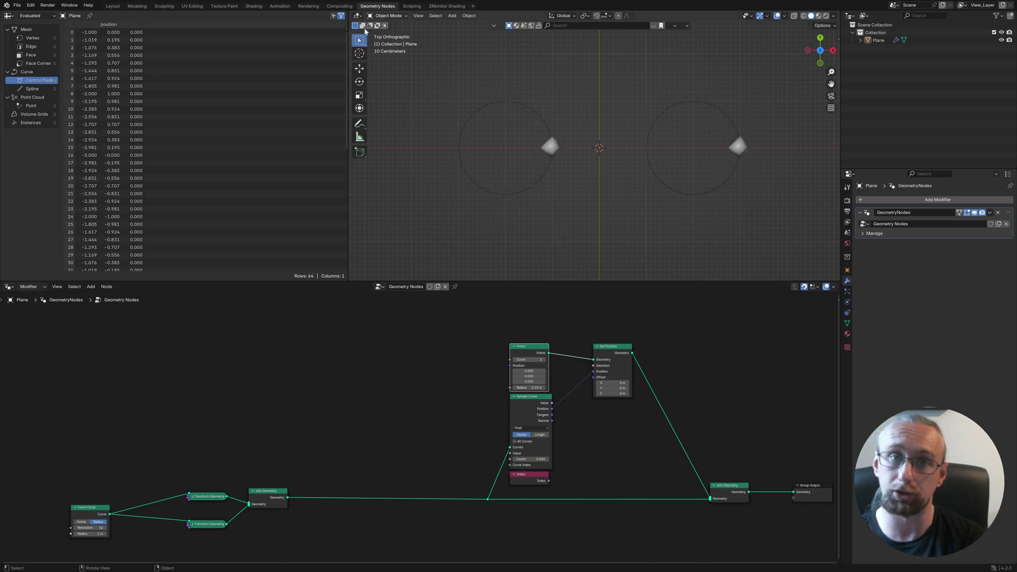
# - Insert a Reverse Curve node on the Curve Circle–Transform link and sweep Factor from 0 to 1
pyautogui.hotkey('shift', 'a')
pyautogui.write('rev')
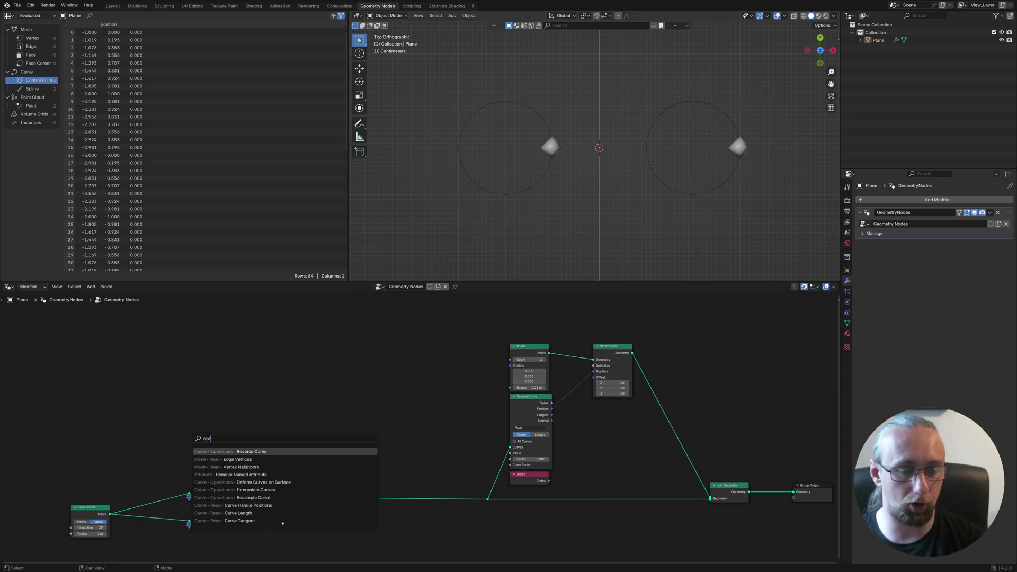
pyautogui.press('Return')
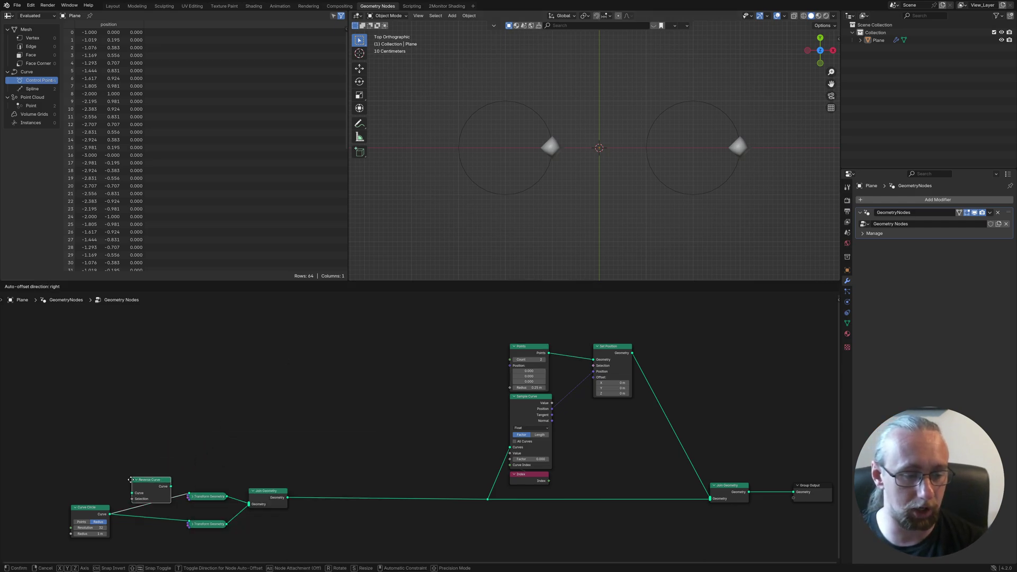
pyautogui.click(132, 482)
pyautogui.moveTo(538, 459)
pyautogui.mouseDown()
pyautogui.moveTo(591, 459)
pyautogui.moveTo(519, 460)
pyautogui.mouseUp()
# - Nudge the Reverse Curve node down and mute it to compare circle directions
pyautogui.press('g')
pyautogui.click(232, 465)
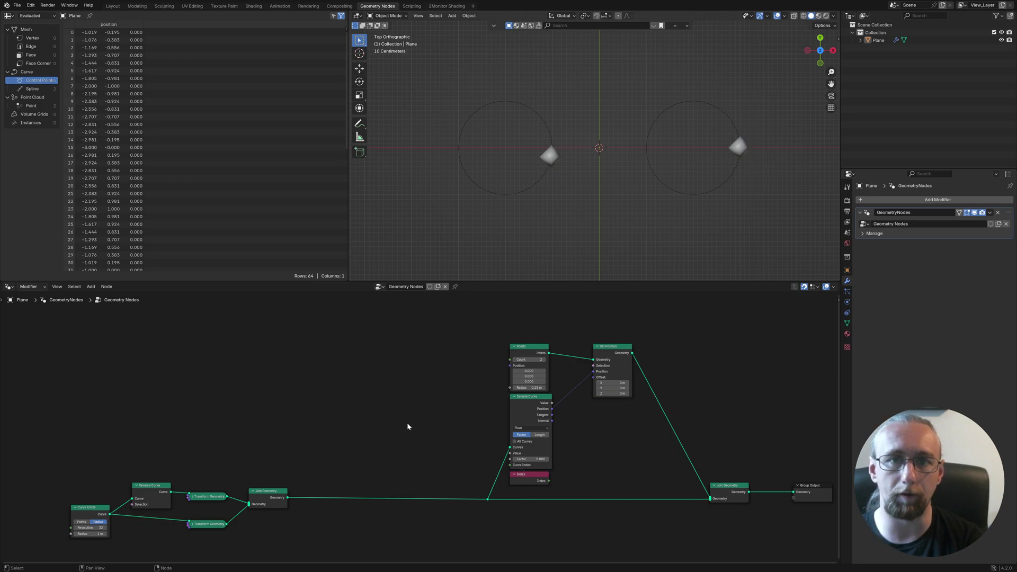
pyautogui.scroll(-1, 381, 419)
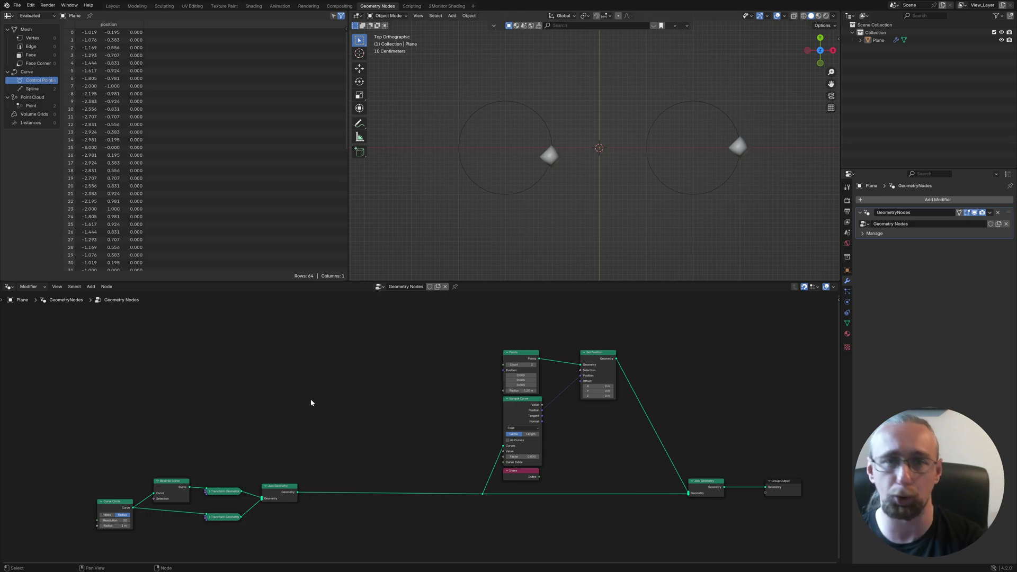
pyautogui.click(163, 492)
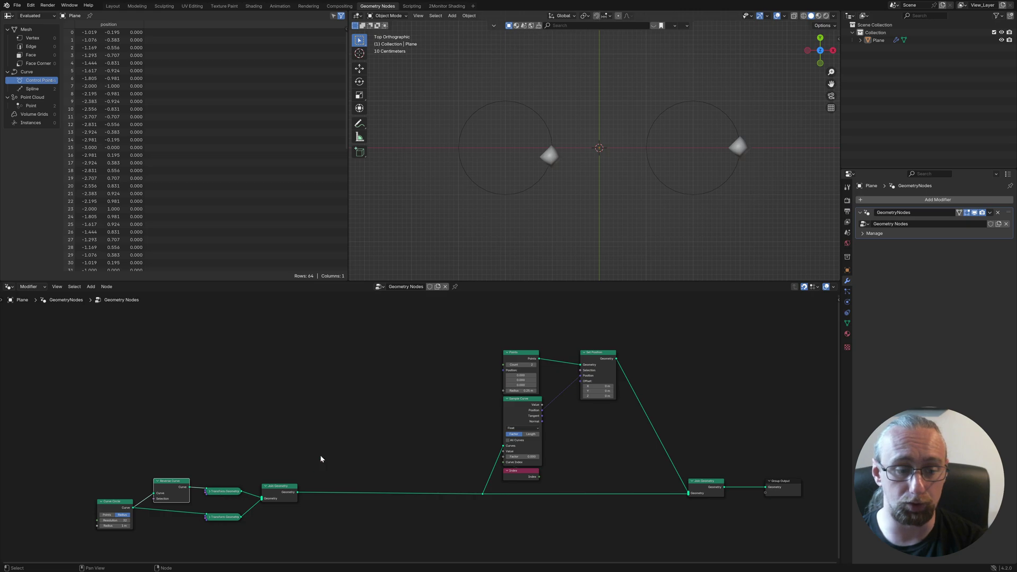
pyautogui.moveTo(268, 433); pyautogui.dragTo(289, 412, button='middle')
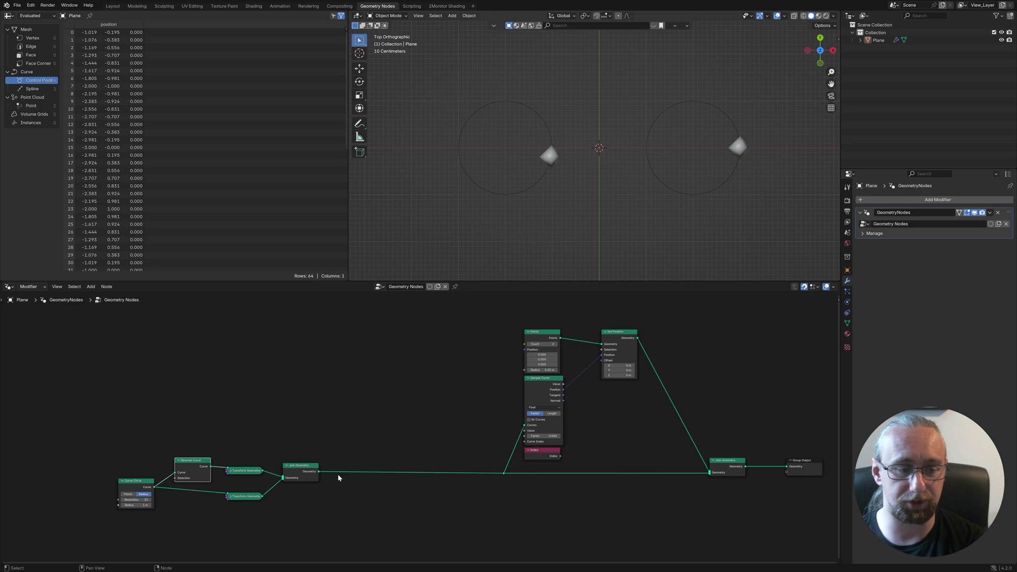
pyautogui.press('m')
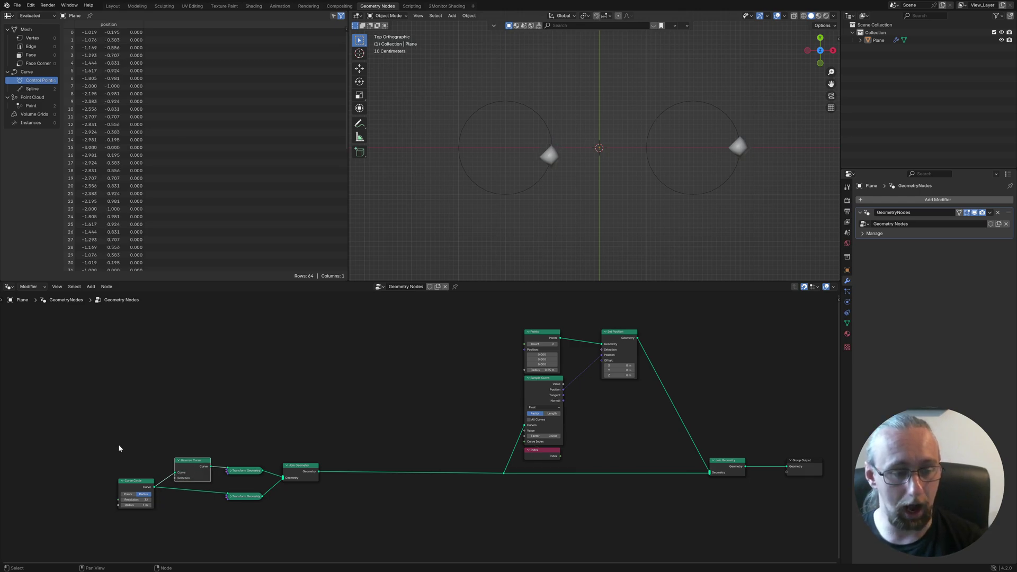
# - Move the five leftmost nodes further left
pyautogui.moveTo(84, 416); pyautogui.dragTo(387, 523)
pyautogui.press('g')
pyautogui.click(245, 532)
pyautogui.scroll(4, 386, 489)
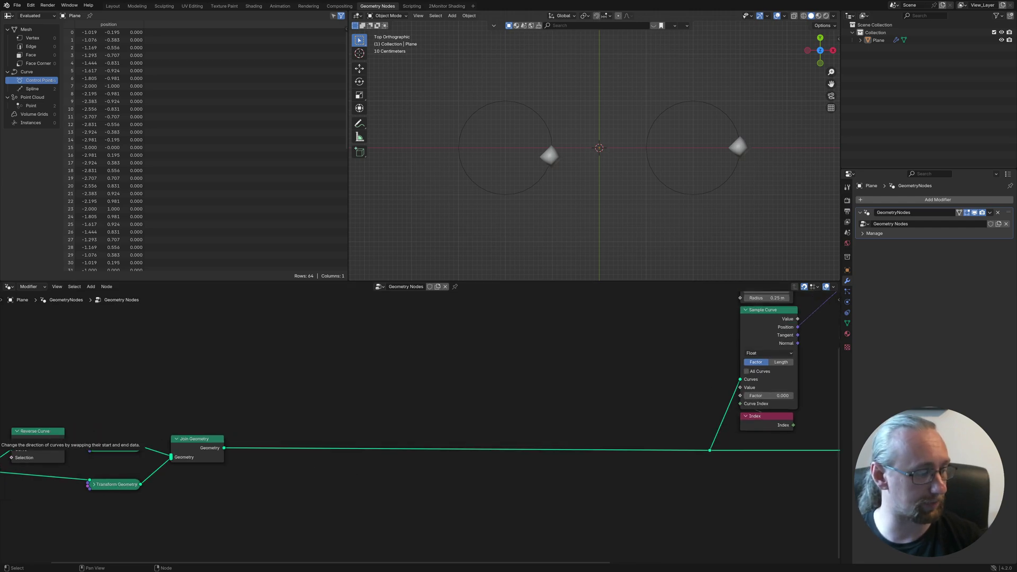
# - Drop a Curve to Mesh node onto the Join Geometry–Sample Curve link, collapsing the diamonds
pyautogui.hotkey('shift', 'a')
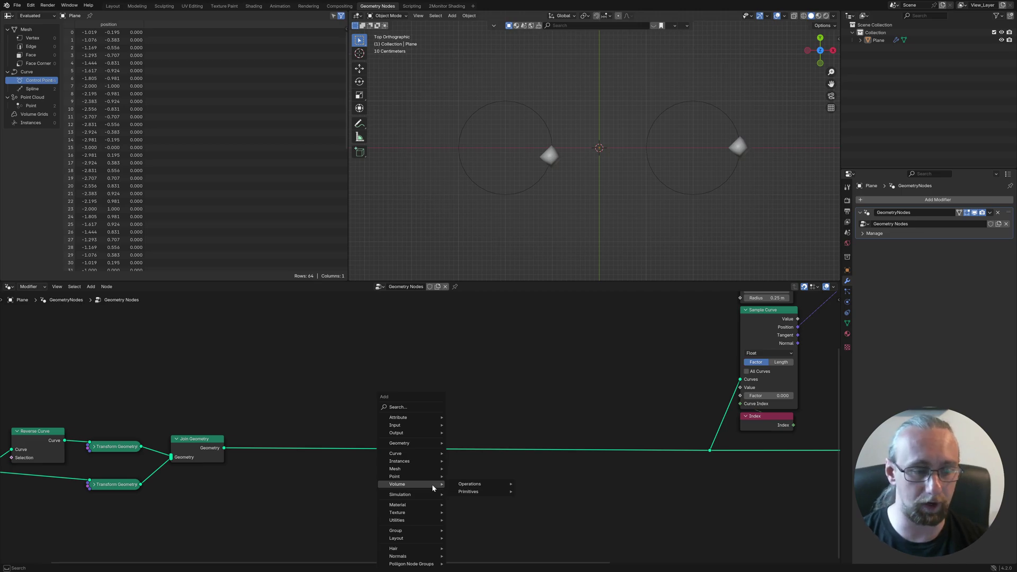
pyautogui.write('curve to mesh')
pyautogui.press('Return')
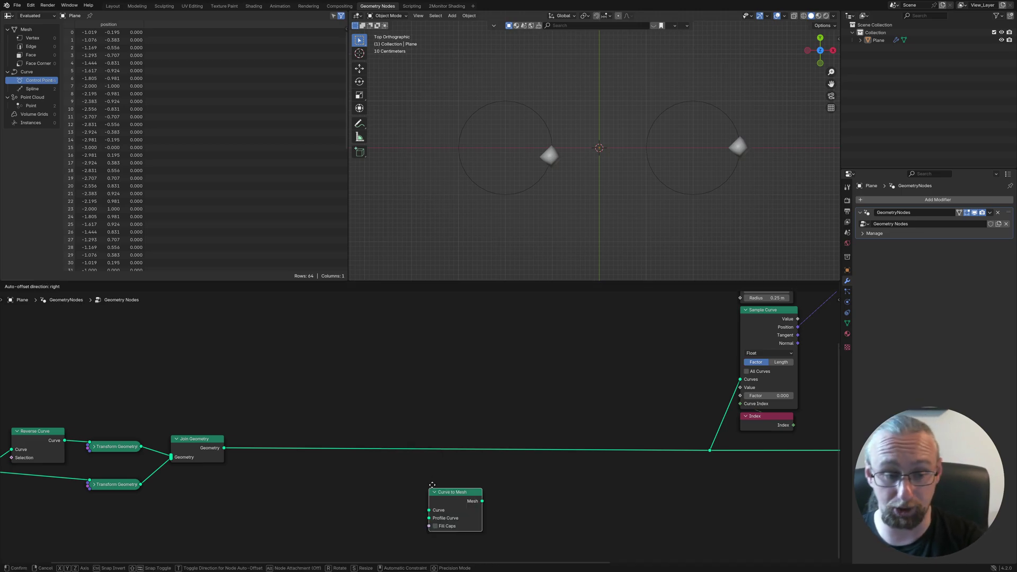
pyautogui.click(256, 431)
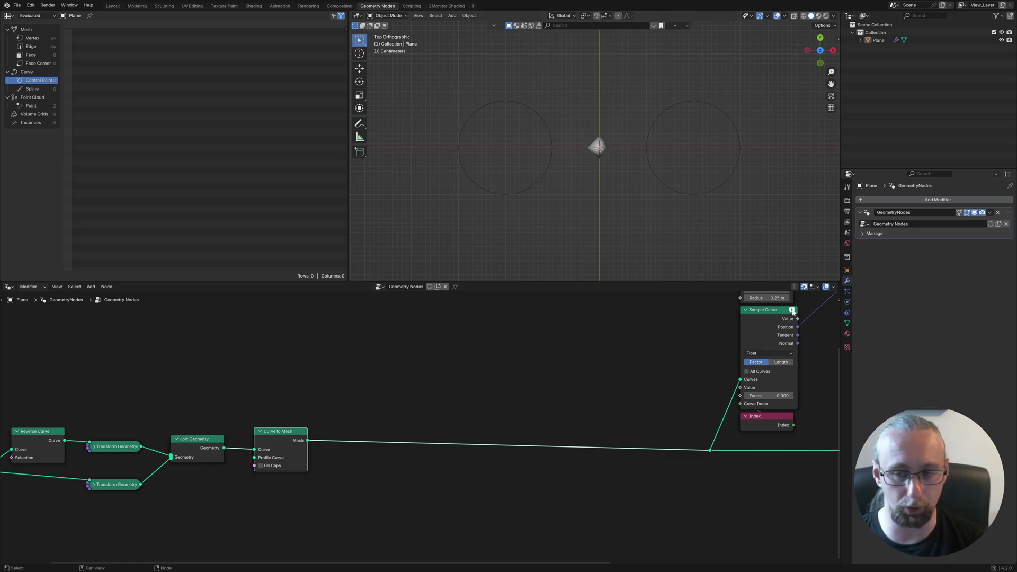
pyautogui.moveTo(793, 313)
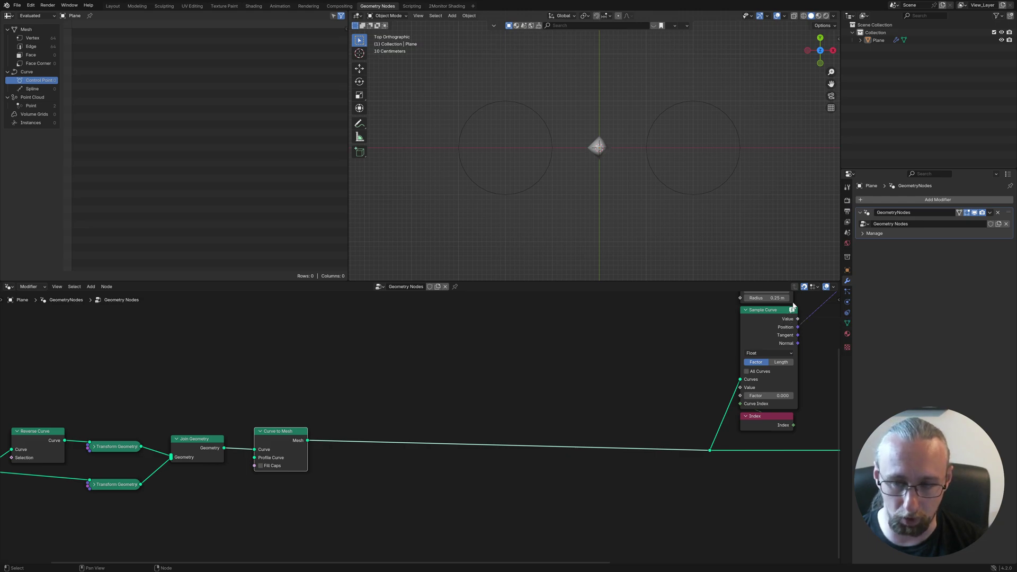
pyautogui.moveTo(447, 387); pyautogui.dragTo(377, 341, button='middle')
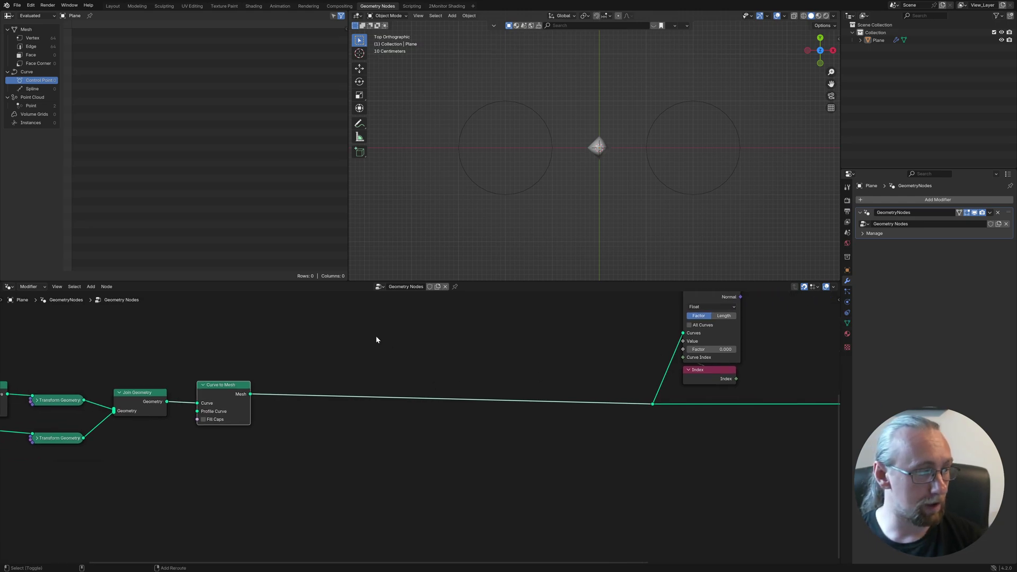
# - Insert a Capture Attribute node on the Curve to Mesh output link
pyautogui.hotkey('shift', 'a')
pyautogui.write('capture')
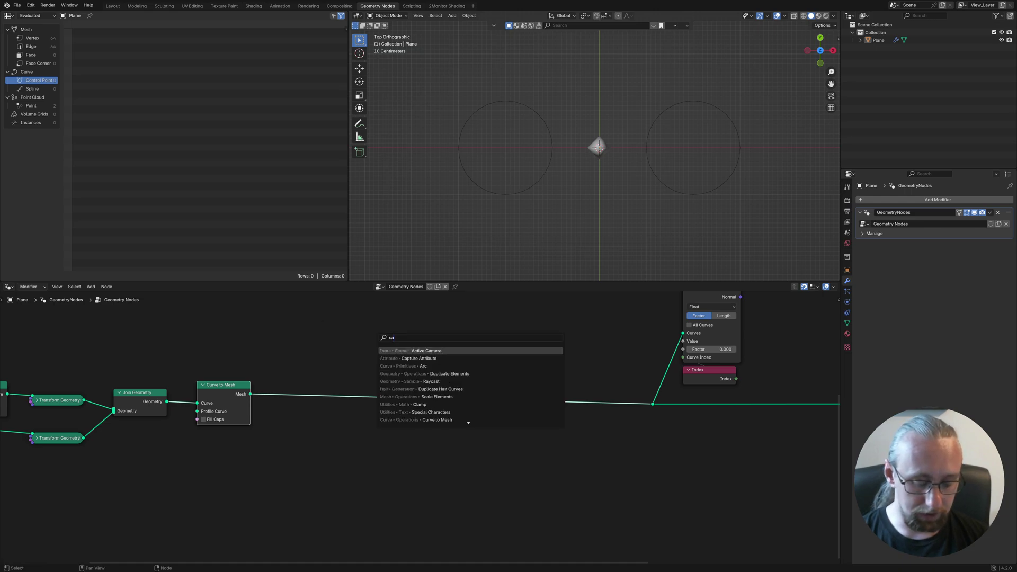
pyautogui.press('Return')
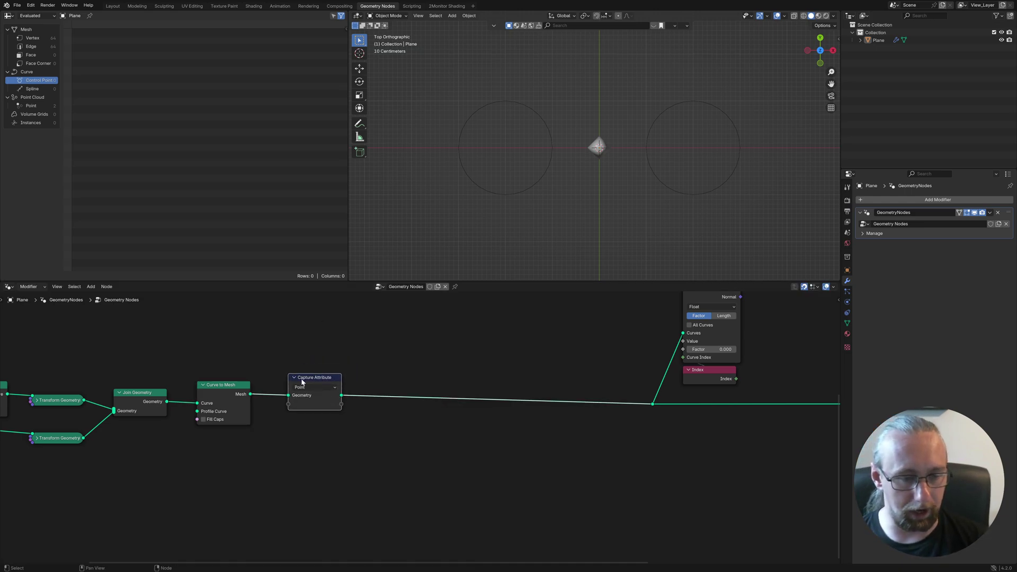
pyautogui.click(281, 373)
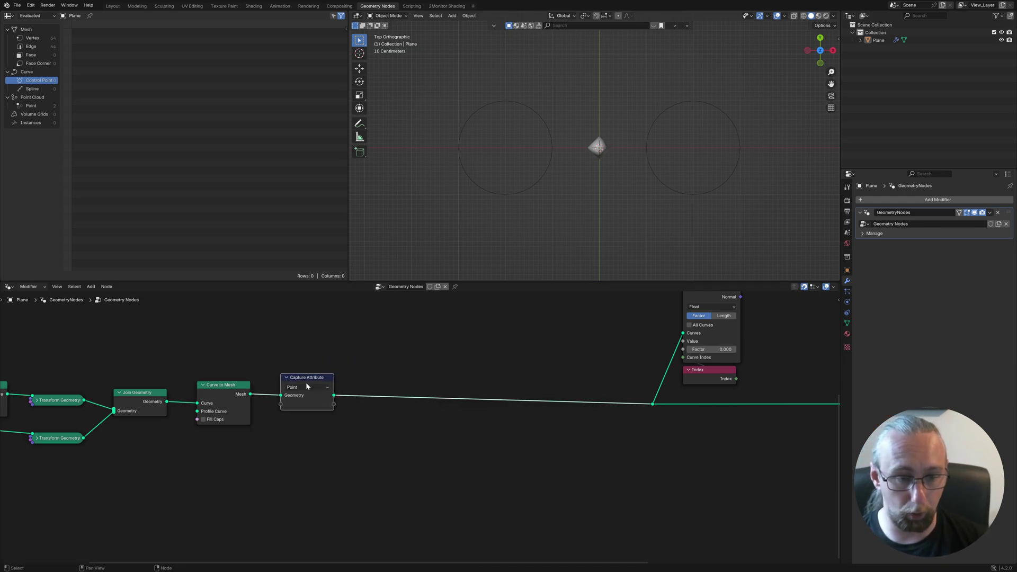
pyautogui.click(277, 409)
# - Add a Normal input node and connect it to Capture Attribute's new Normal input on Point domain
pyautogui.hotkey('shift', 'a')
pyautogui.write('normal')
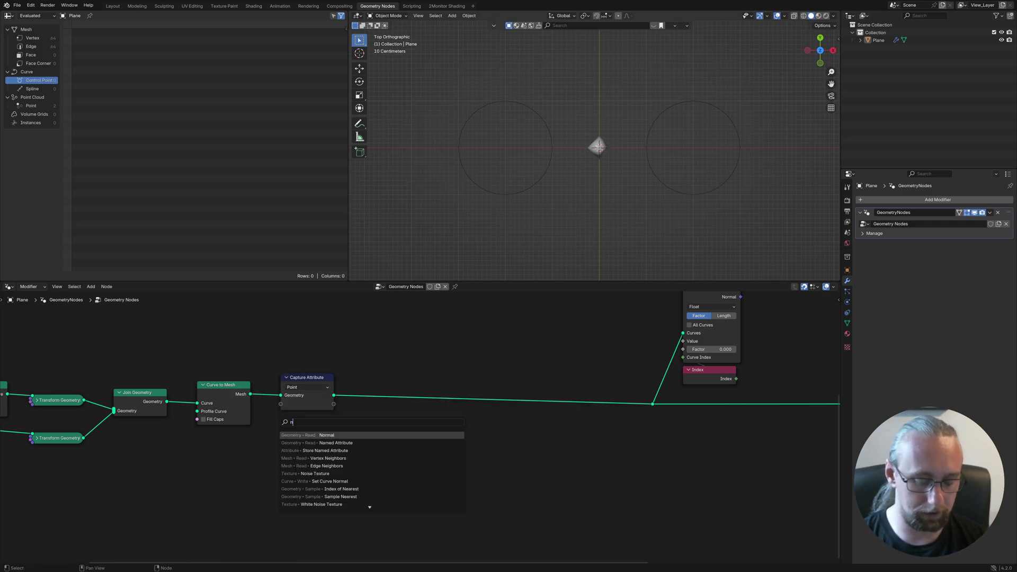
pyautogui.press('Return')
pyautogui.click(197, 433)
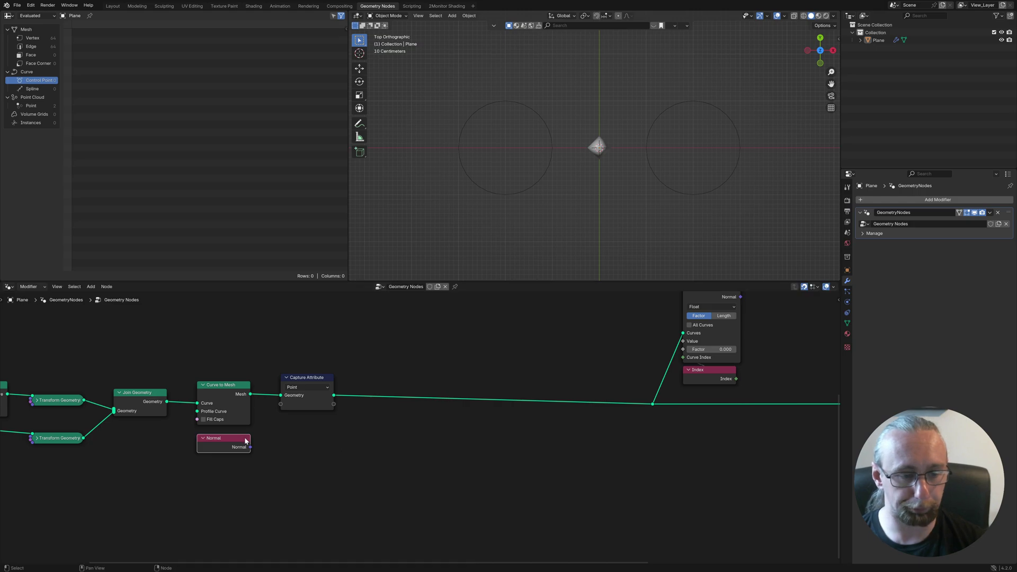
pyautogui.moveTo(250, 447); pyautogui.dragTo(281, 405)
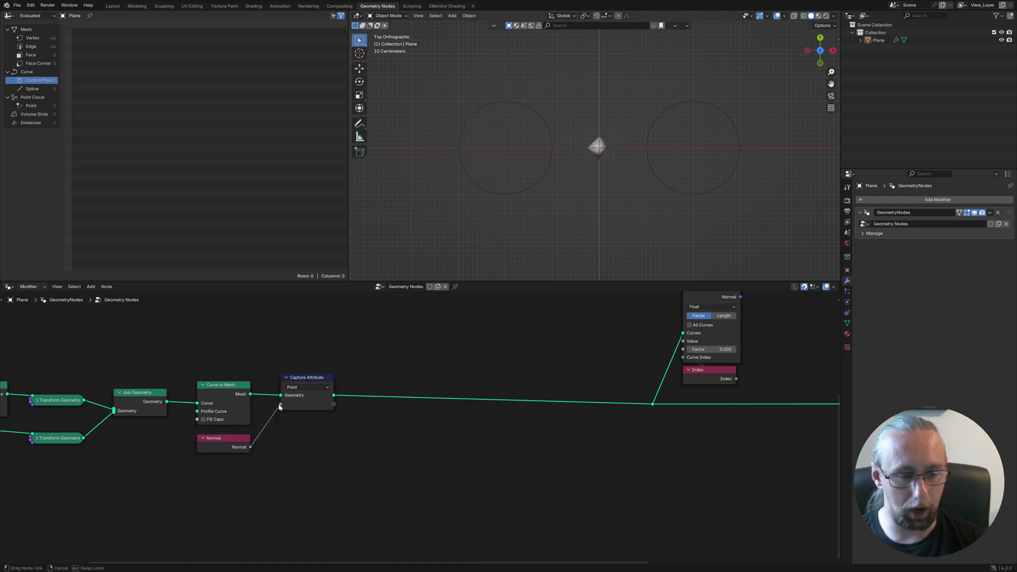
pyautogui.click(297, 379)
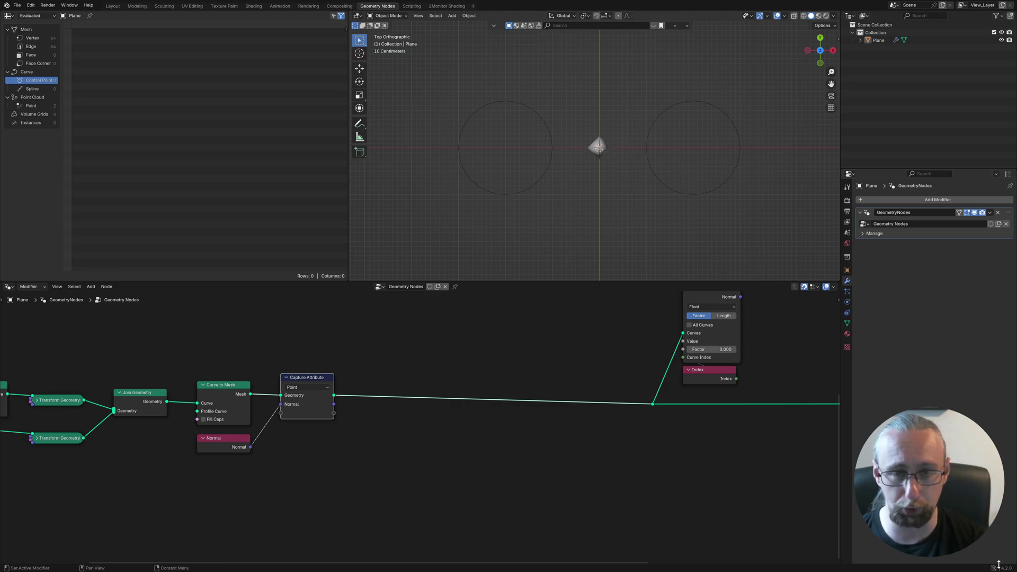
pyautogui.click(359, 418)
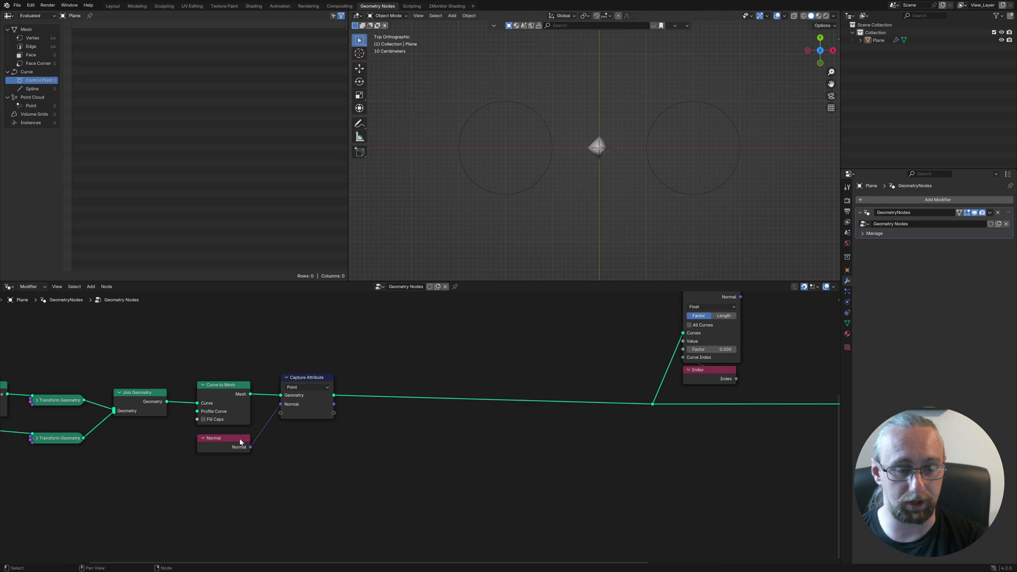
pyautogui.click(239, 446)
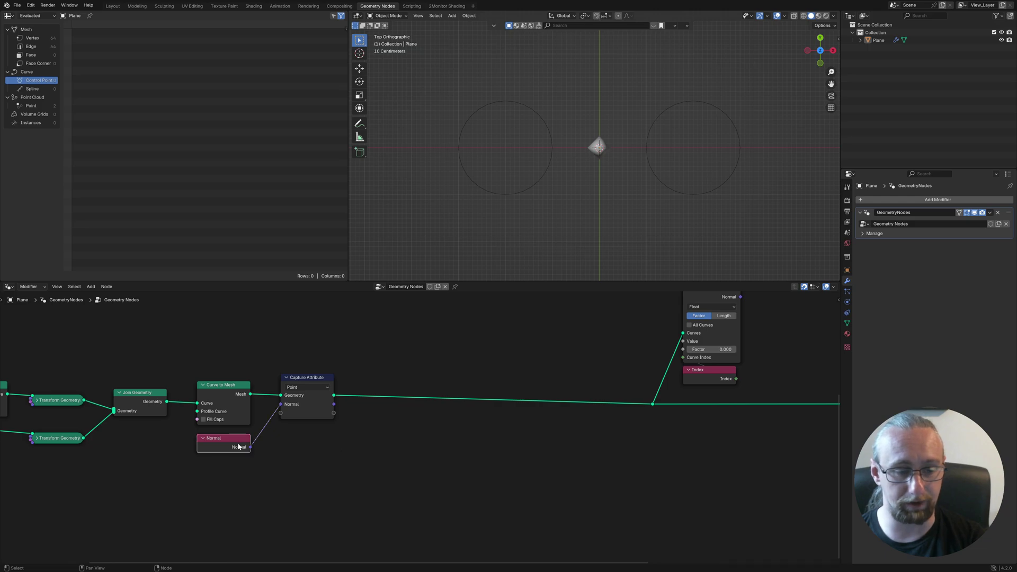
pyautogui.click(301, 380)
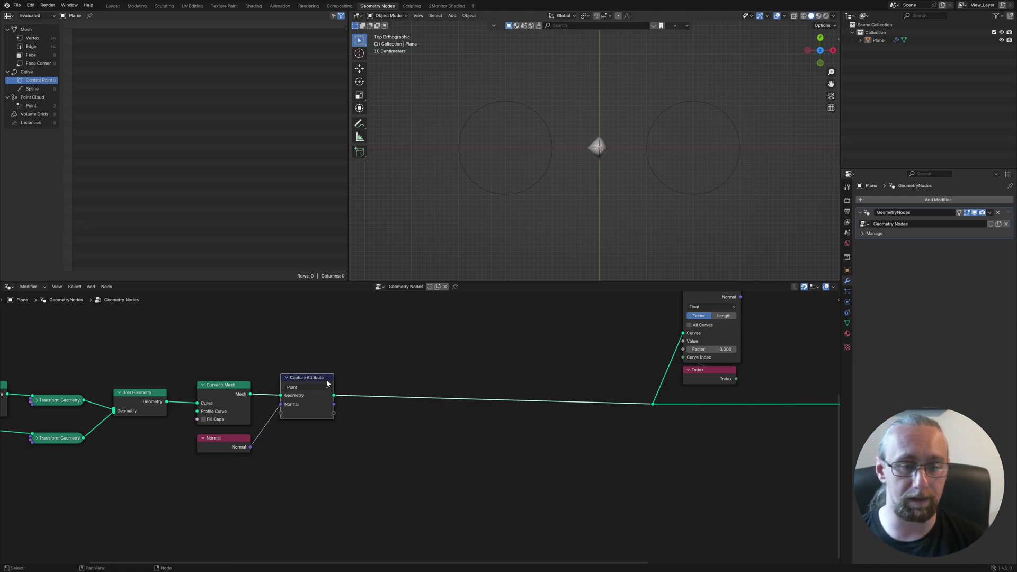
pyautogui.click(361, 437)
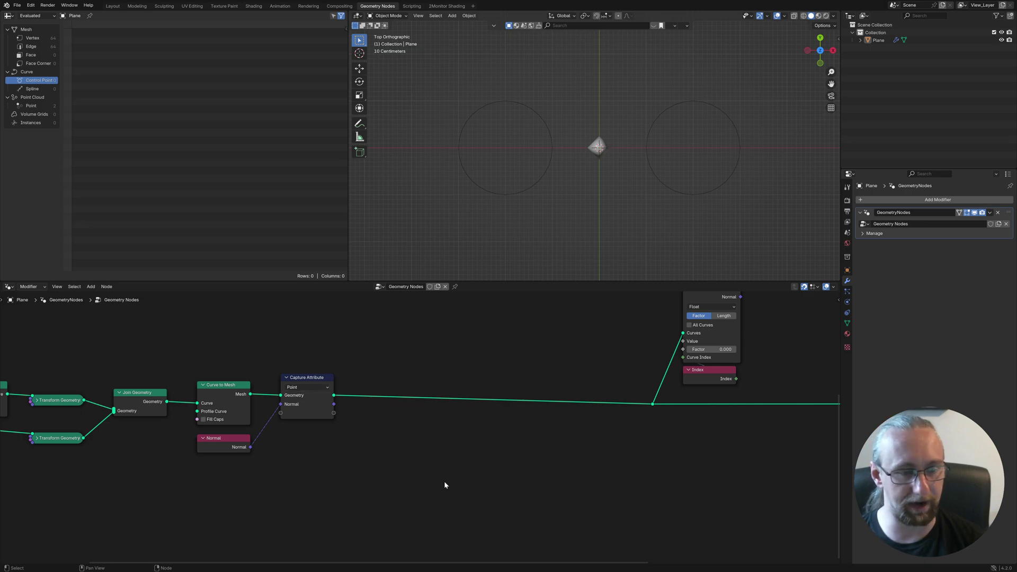
# - Add a Dot Product fed by the captured normal, with the Normal node as second vector
pyautogui.hotkey('shift', 'a')
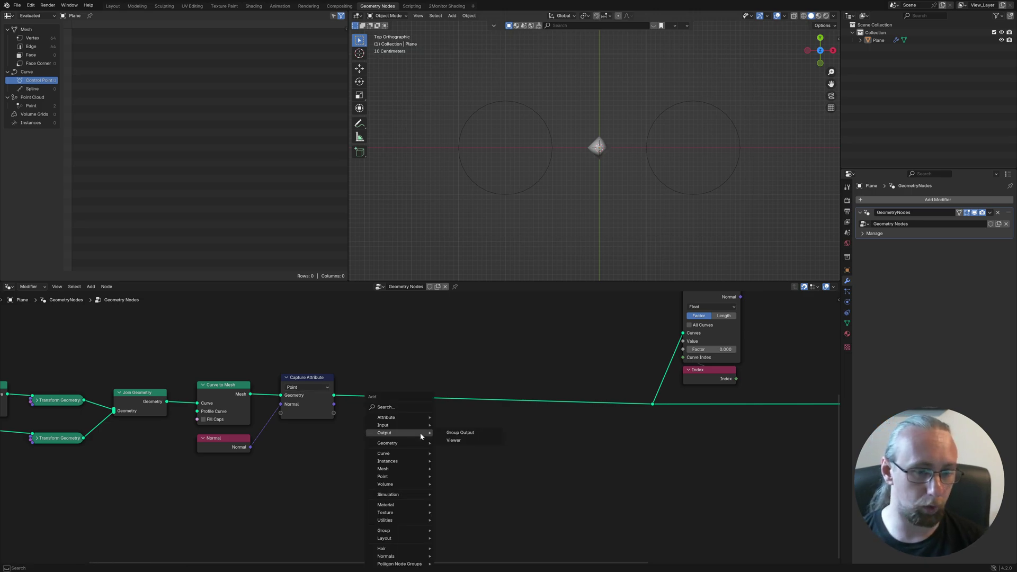
pyautogui.press('Escape')
pyautogui.moveTo(334, 404); pyautogui.dragTo(427, 452)
pyautogui.write('dot pr')
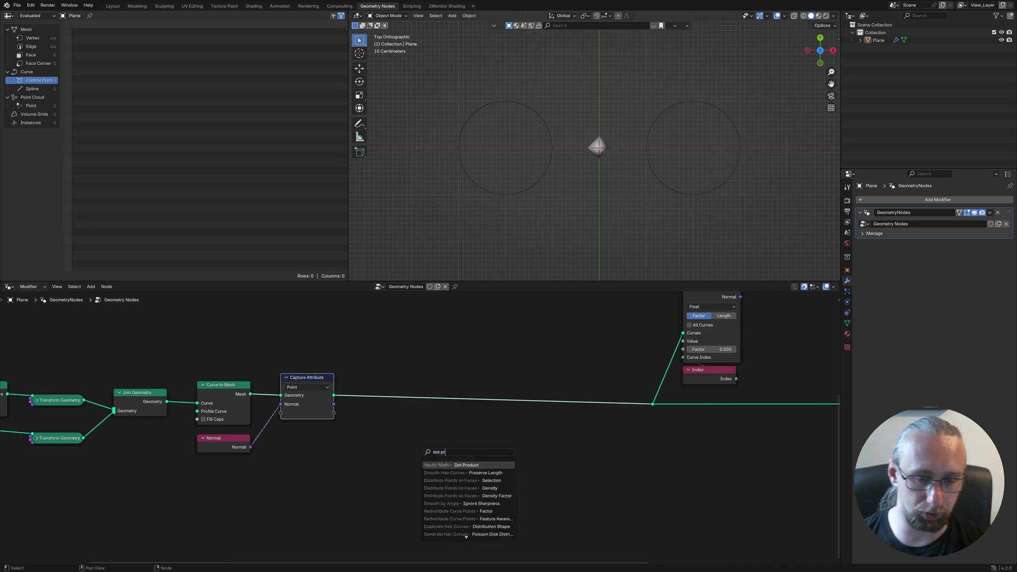
pyautogui.press('Return')
pyautogui.click(337, 411)
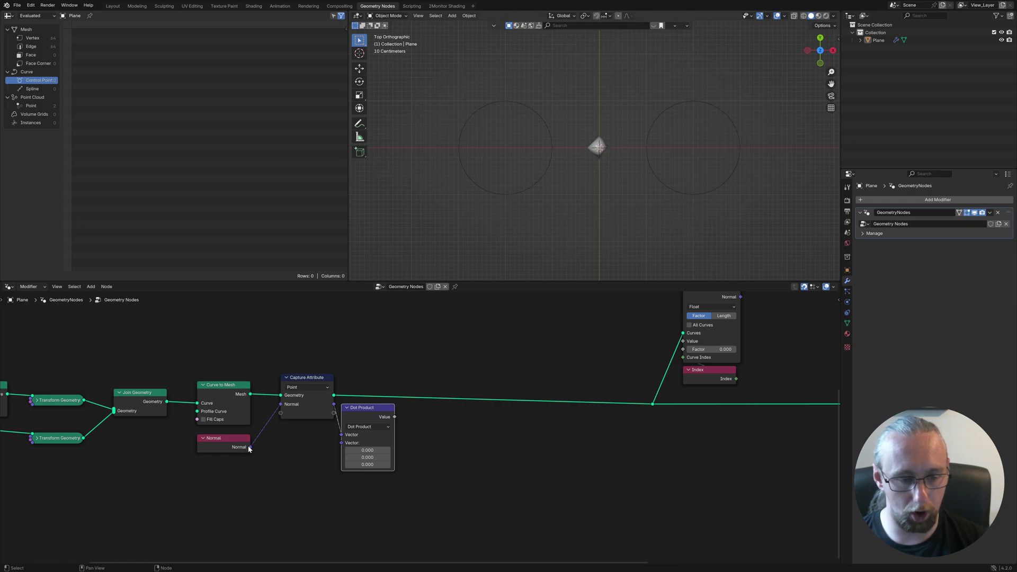
pyautogui.moveTo(250, 447); pyautogui.dragTo(341, 443)
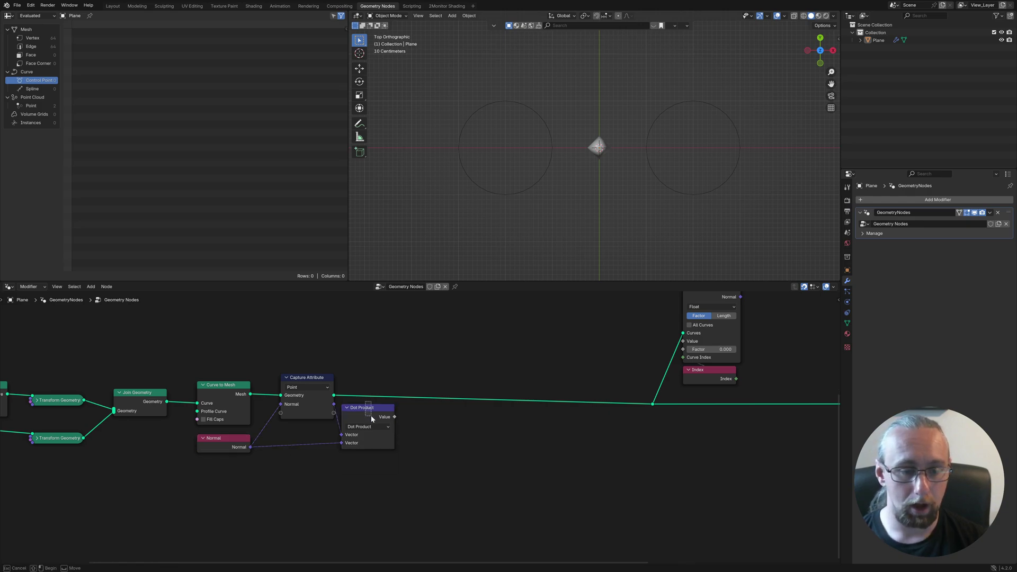
pyautogui.moveTo(365, 409); pyautogui.dragTo(372, 417)
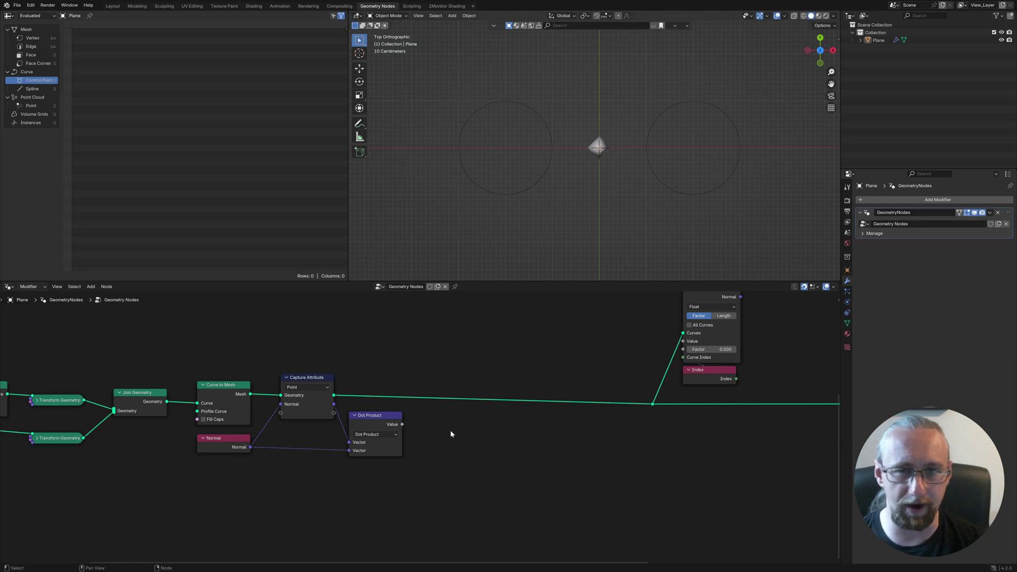
# - Switch the editor back to the Geometry Node Editor showing the node tree
pyautogui.click(369, 421)
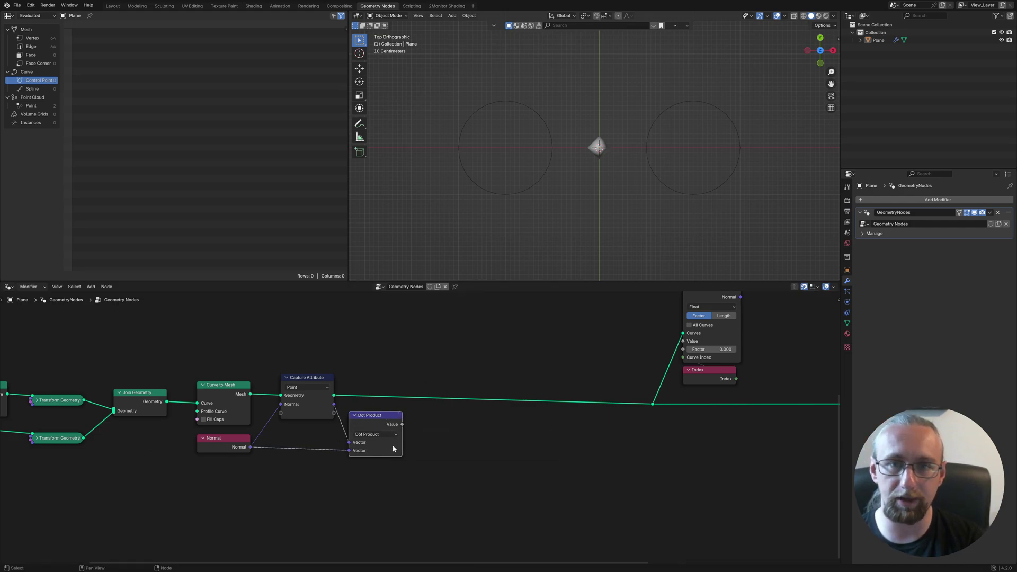
pyautogui.scroll(-1, 430, 454)
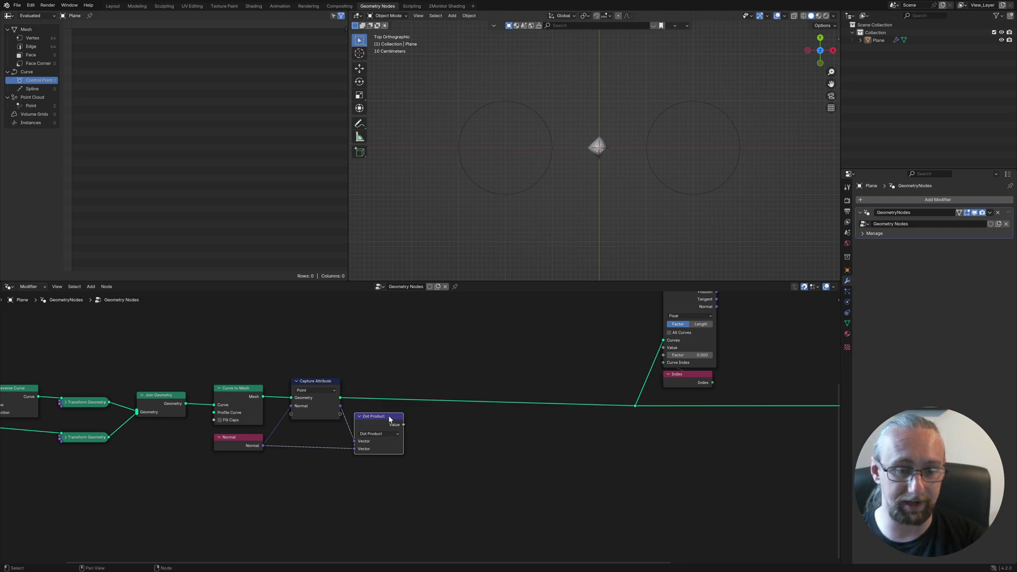
pyautogui.moveTo(403, 425)
pyautogui.mouseDown()
pyautogui.moveTo(435, 428)
pyautogui.moveTo(405, 424)
pyautogui.mouseUp()
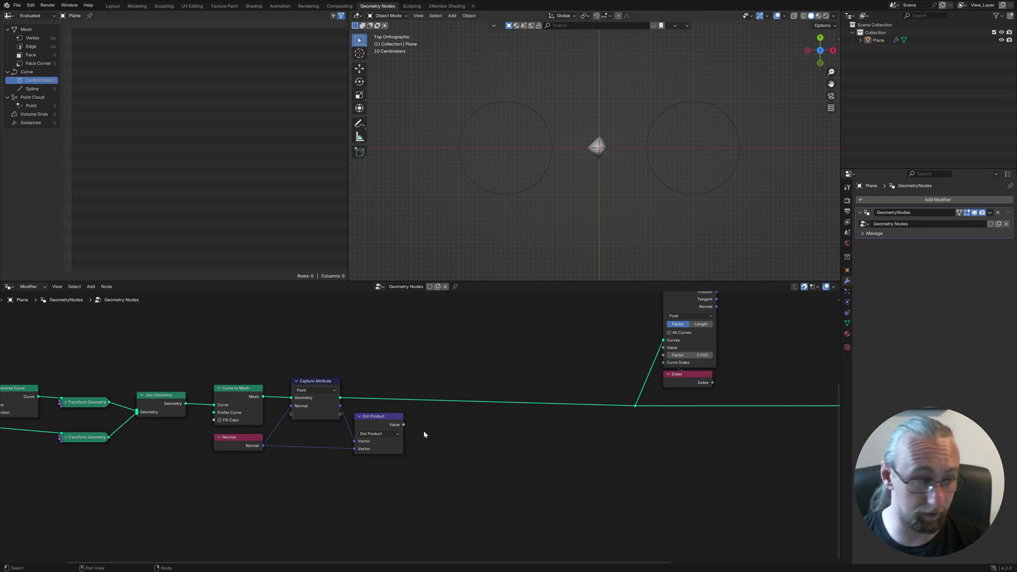
pyautogui.hotkey('shift', 'F1')
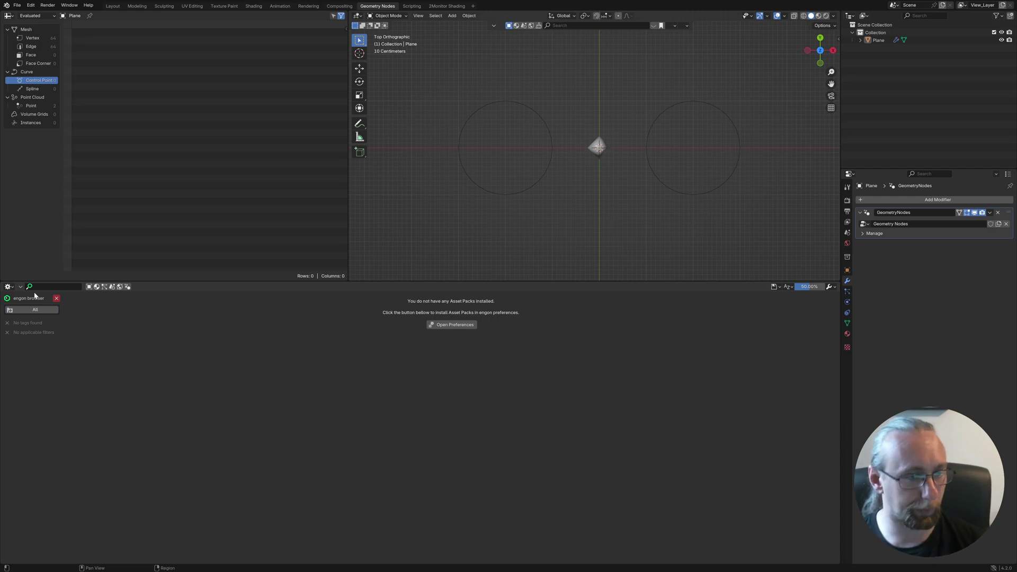
pyautogui.click(8, 287)
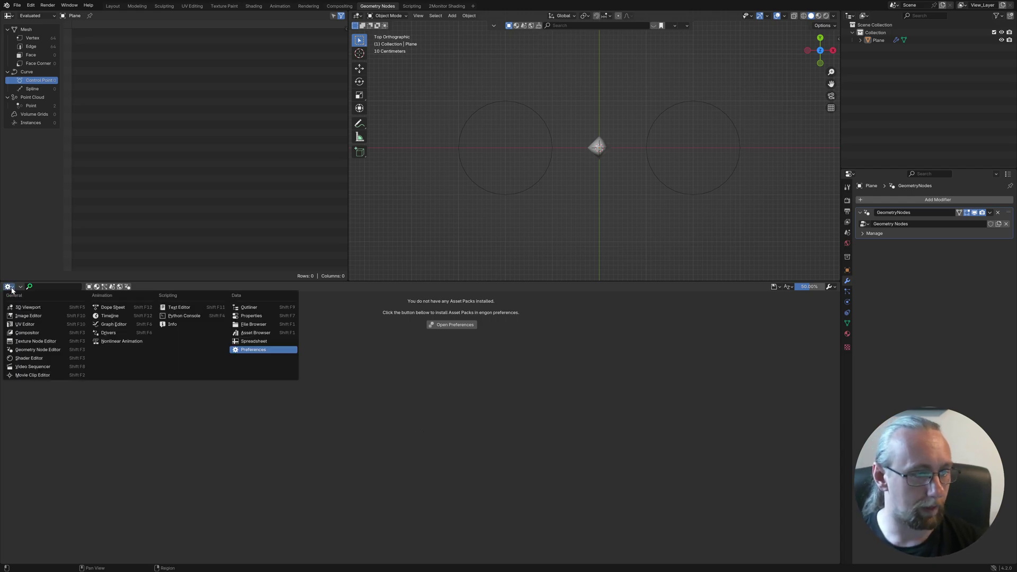
pyautogui.click(27, 351)
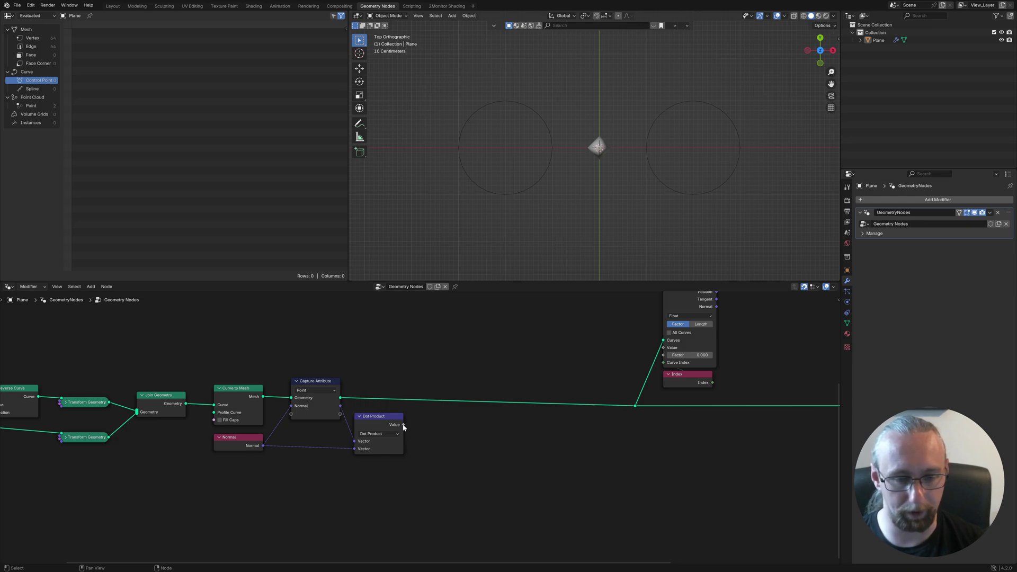
# - Add a Mesh to Curve node onto the main link using the mtc search
pyautogui.hotkey('shift', 'a')
pyautogui.write('mtc')
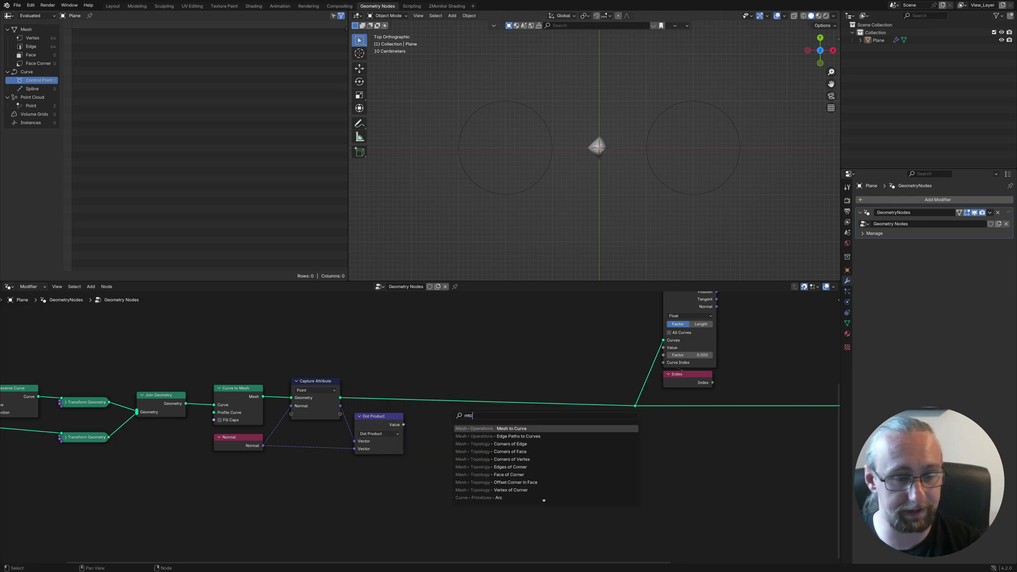
pyautogui.press('Return')
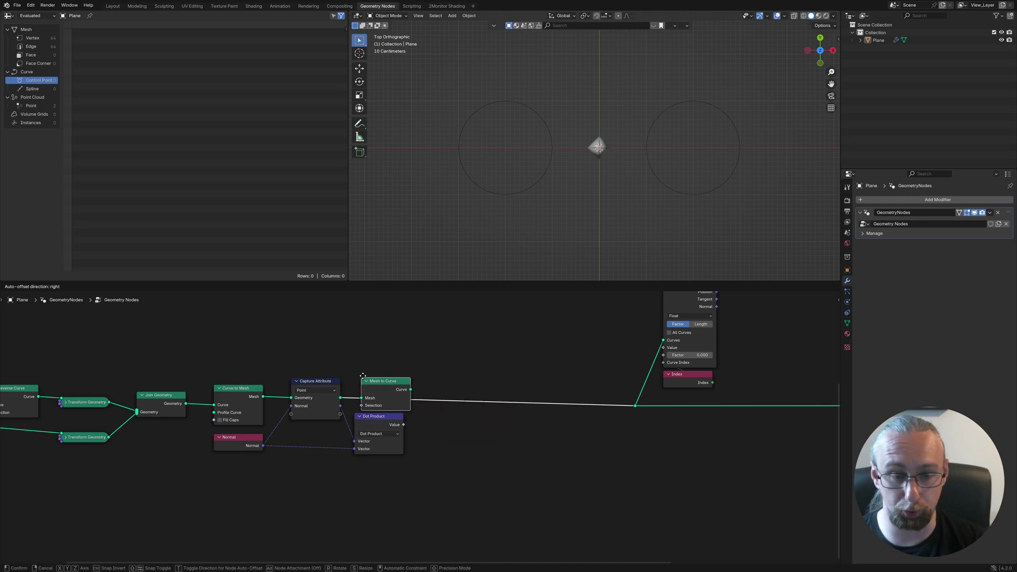
pyautogui.click(384, 393)
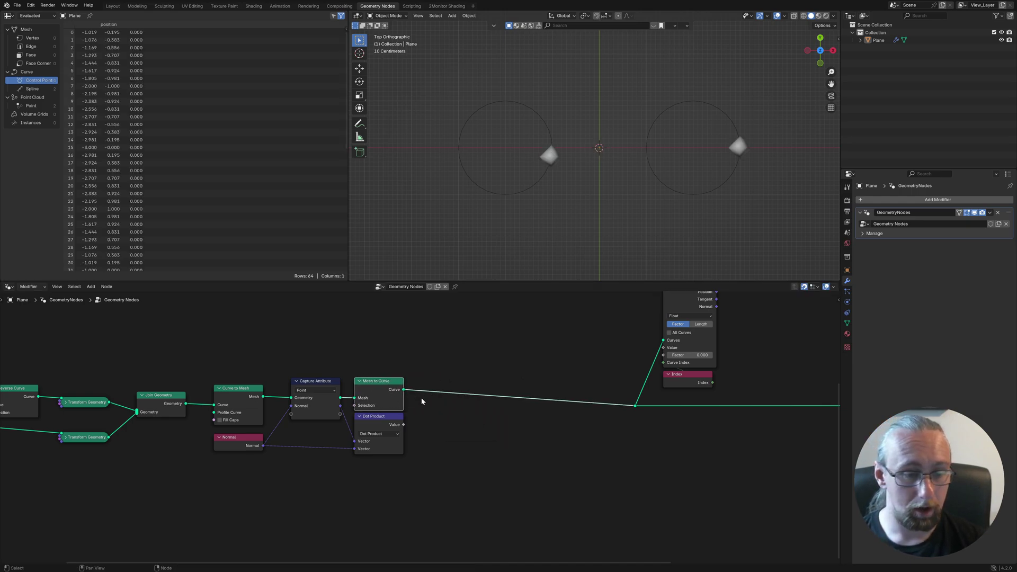
# - Add an Evaluate on Domain node fed by the Dot Product value
pyautogui.hotkey('shift', 'a')
pyautogui.press('Escape')
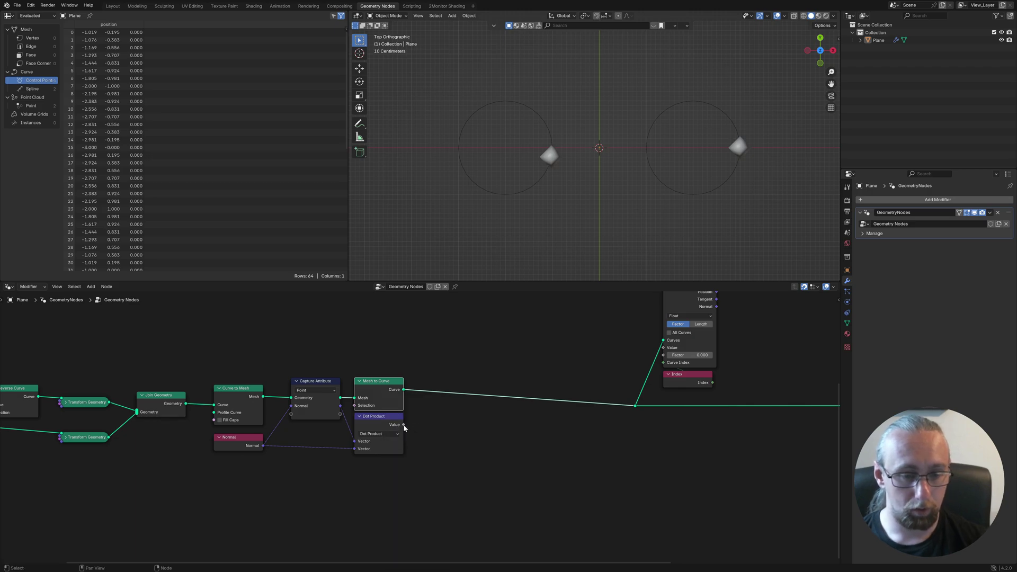
pyautogui.moveTo(404, 425); pyautogui.dragTo(454, 425)
pyautogui.write('eval')
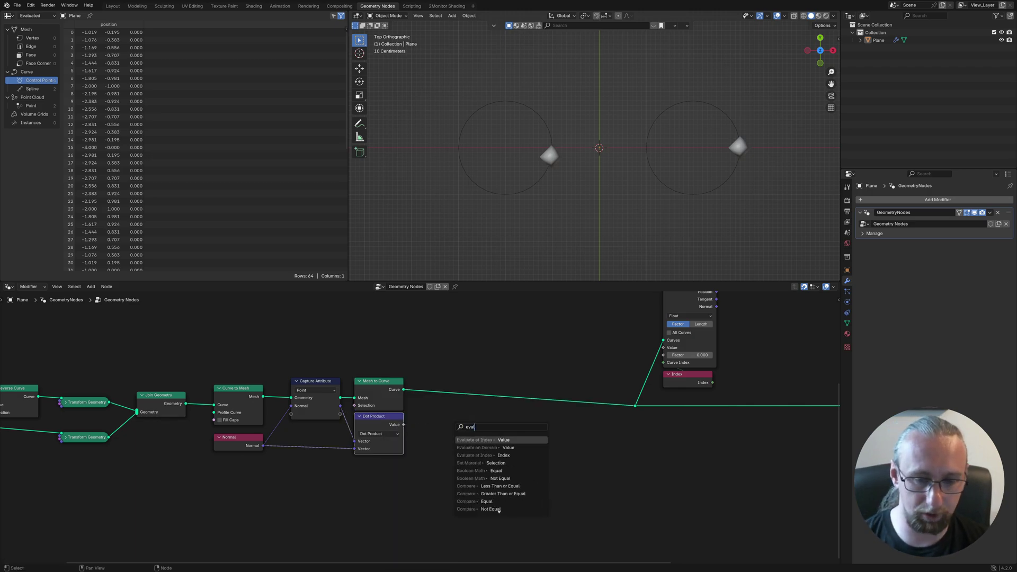
pyautogui.press('Return')
pyautogui.click(522, 428)
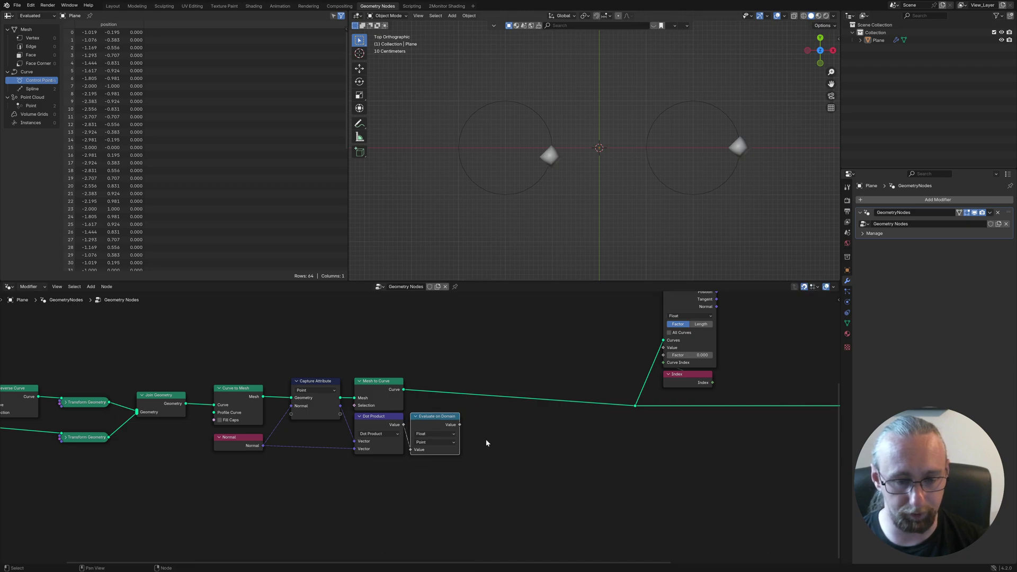
# - Add a Less Than compare node after Evaluate on Domain, testing against 0.000
pyautogui.moveTo(460, 425); pyautogui.dragTo(491, 430)
pyautogui.write('less')
pyautogui.press('Return')
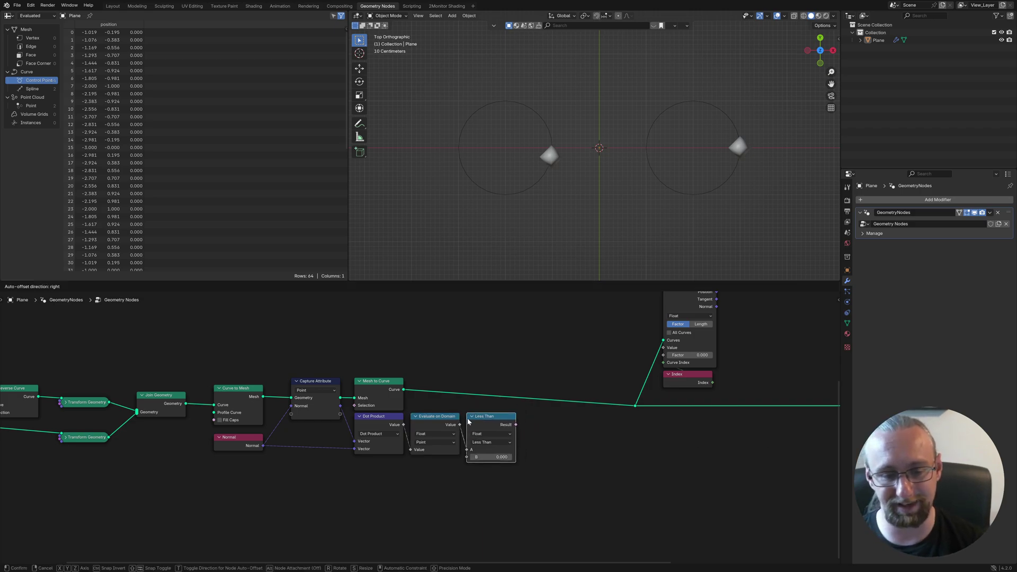
pyautogui.click(465, 421)
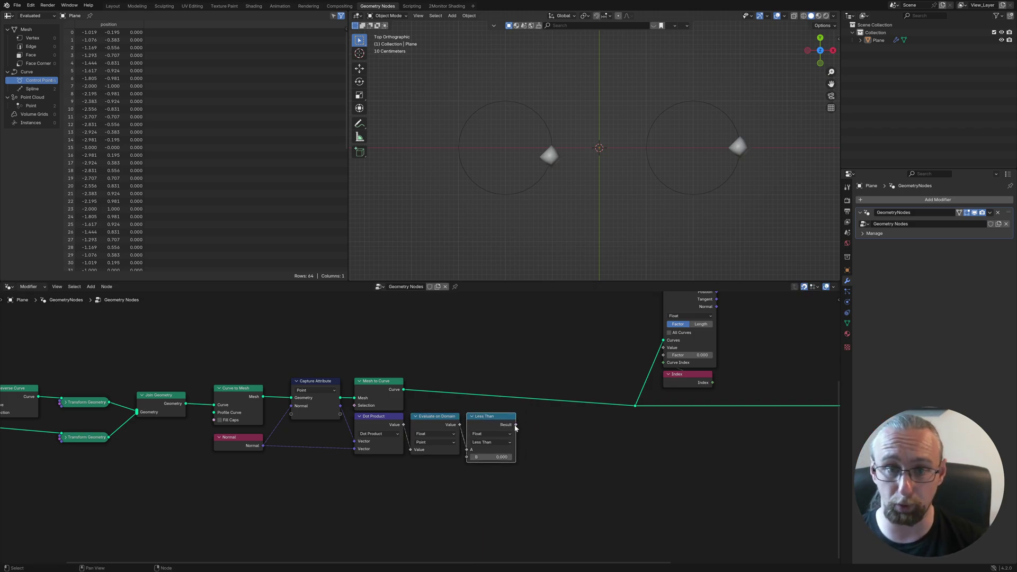
# - Preview the Less Than result in a Viewer set to the Spline domain
pyautogui.keyDown('ctrl'); pyautogui.keyDown('shift'); pyautogui.click(395, 383); pyautogui.keyUp('shift'); pyautogui.keyUp('ctrl')
pyautogui.keyDown('ctrl'); pyautogui.keyDown('shift'); pyautogui.click(491, 424); pyautogui.keyUp('shift'); pyautogui.keyUp('ctrl')
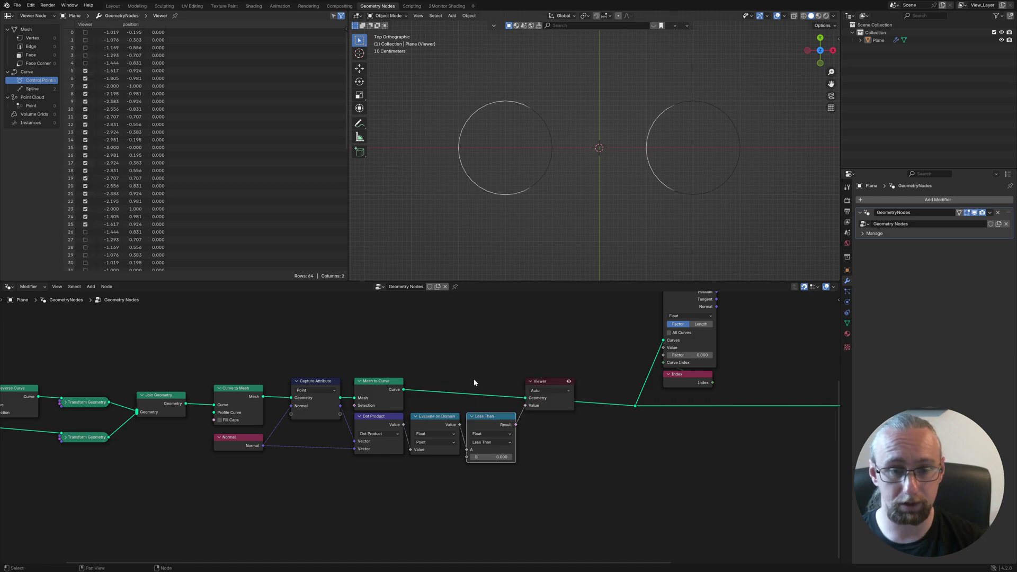
pyautogui.click(551, 391)
pyautogui.click(549, 445)
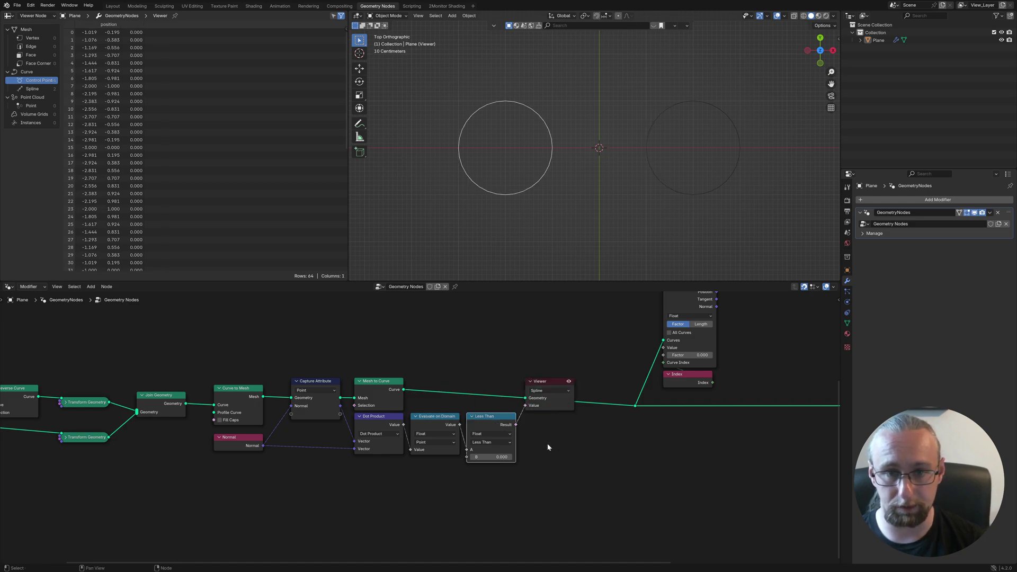
pyautogui.moveTo(540, 387); pyautogui.dragTo(573, 358)
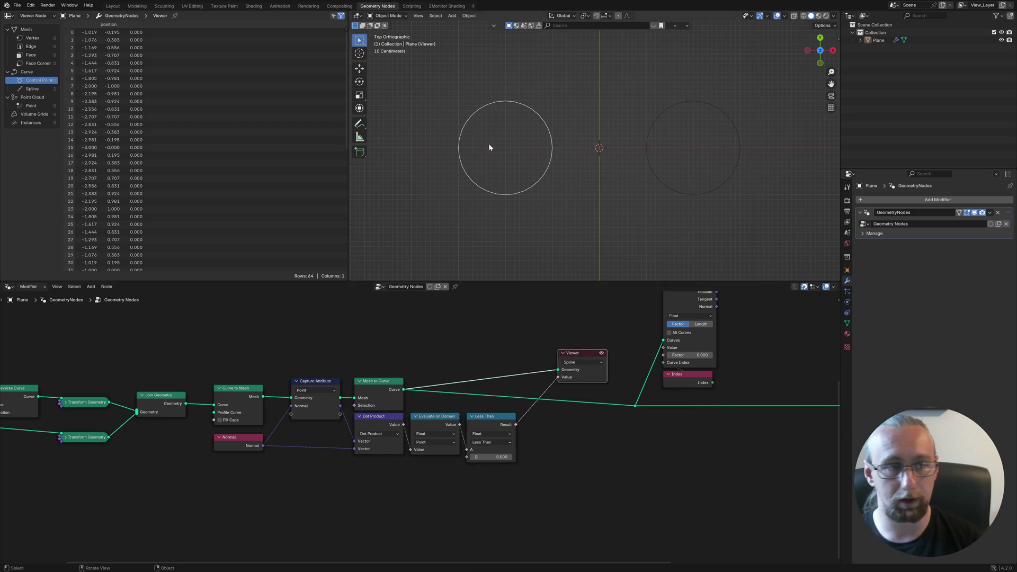
# - Show Spline data in the spreadsheet, delete the Viewer, and slide the diamonds to test
pyautogui.click(32, 89)
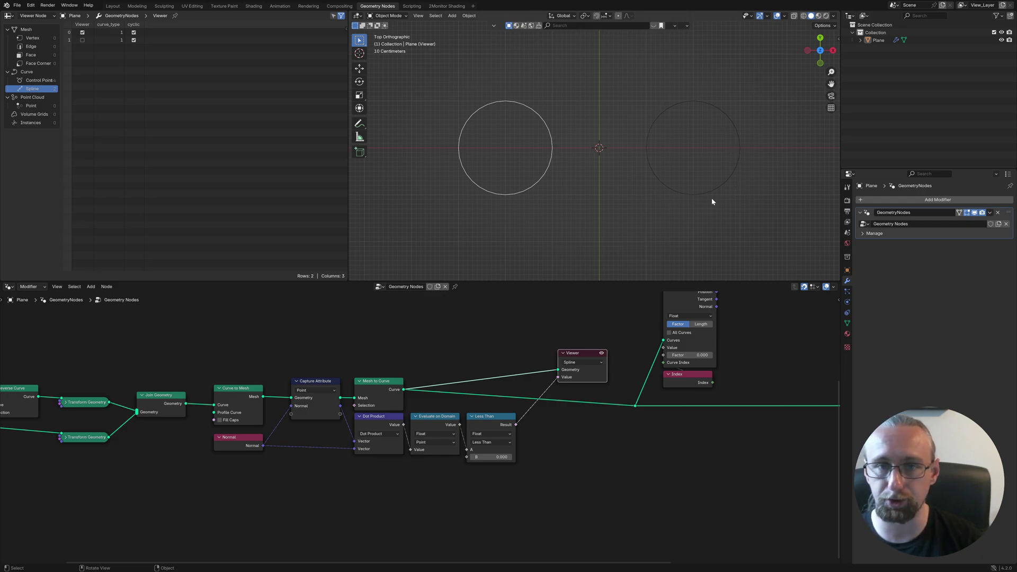
pyautogui.click(581, 361)
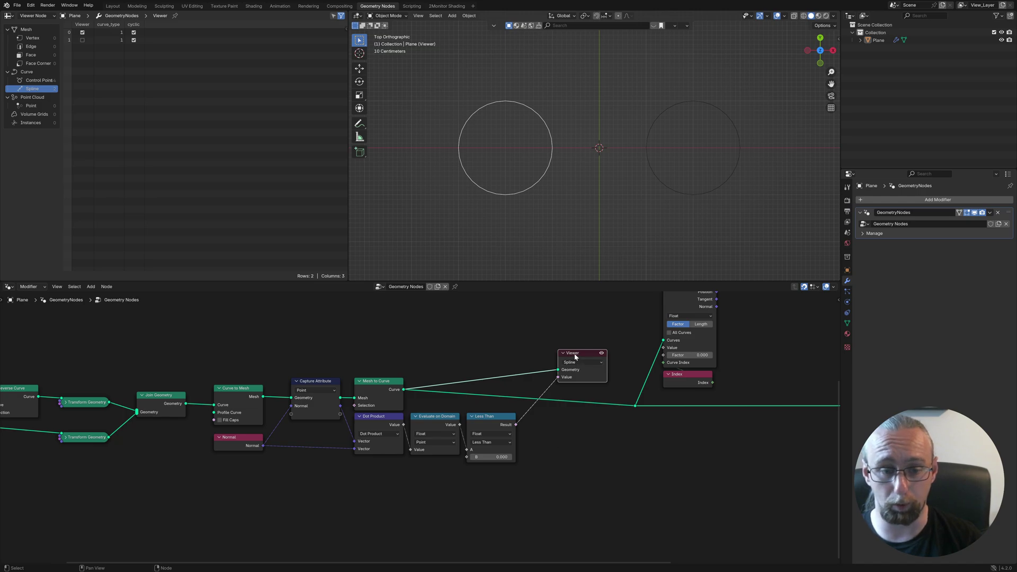
pyautogui.press('Delete')
pyautogui.moveTo(689, 355); pyautogui.dragTo(657, 355)
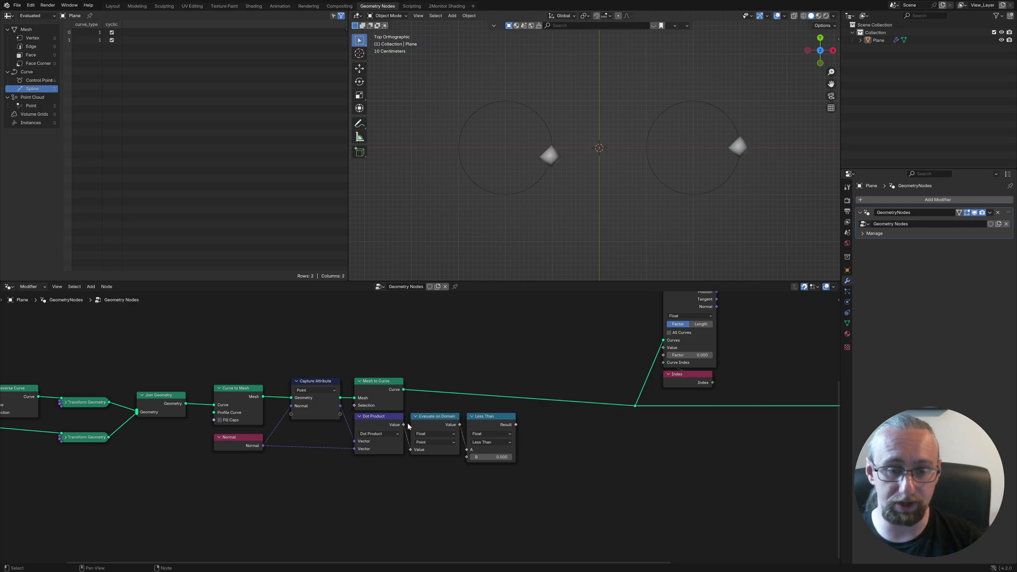
pyautogui.click(379, 426)
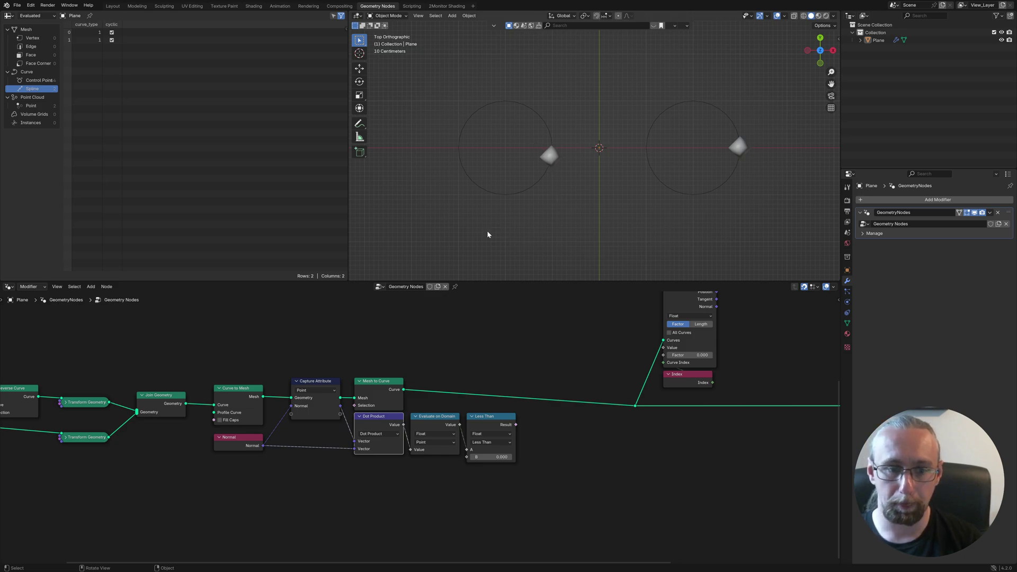
# - Insert a Reverse Curve after Mesh to Curve with Less Than's Result driving its Selection
pyautogui.hotkey('shift', 'a')
pyautogui.moveTo(591, 442)
pyautogui.write('reverse')
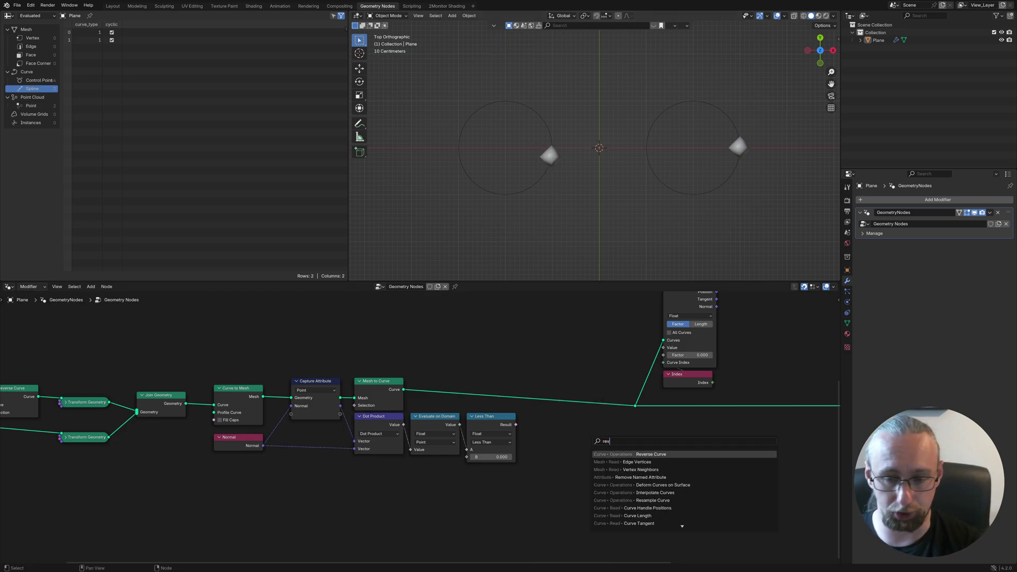
pyautogui.press('Return')
pyautogui.click(542, 384)
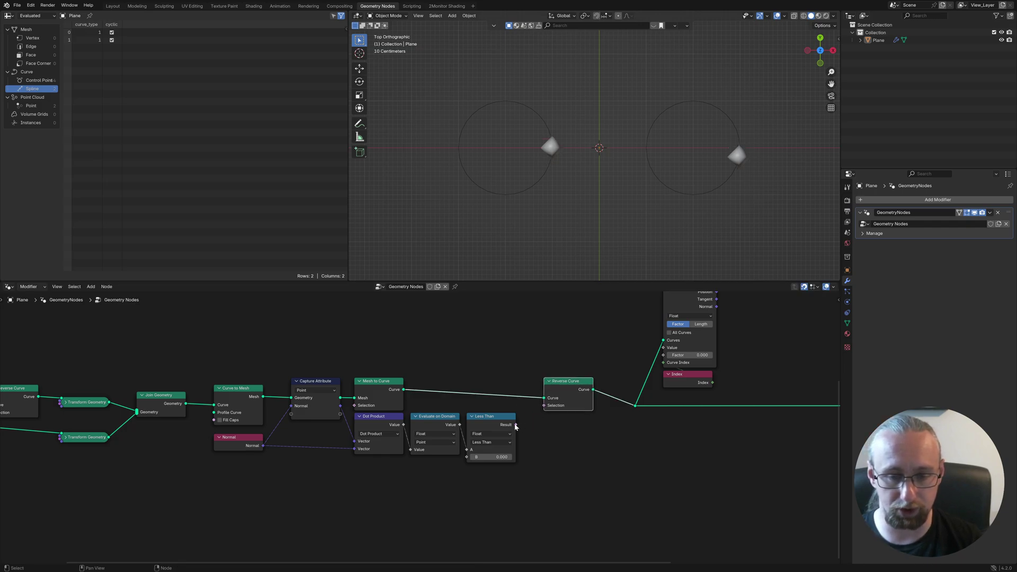
pyautogui.moveTo(515, 425); pyautogui.dragTo(543, 406)
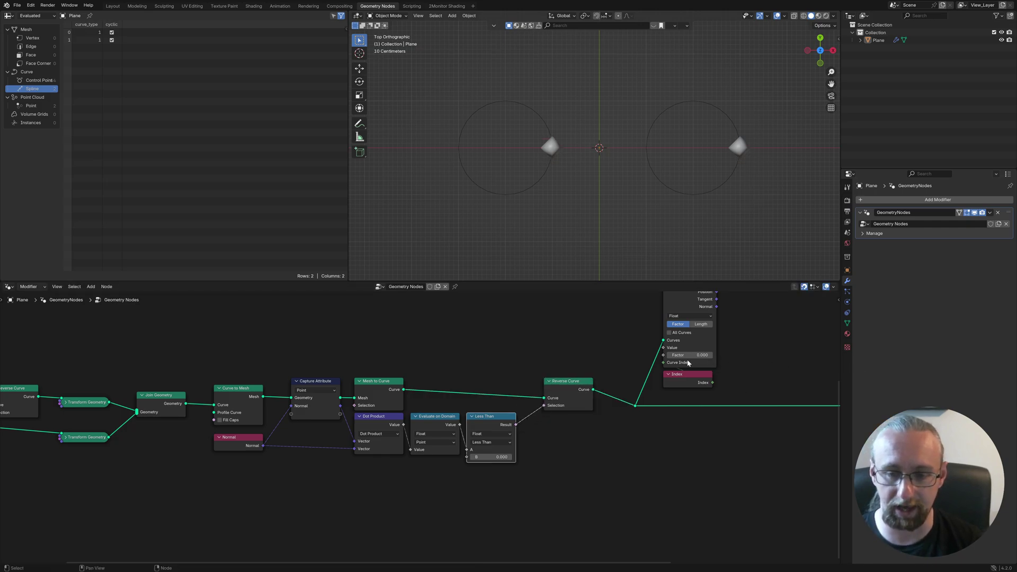
# - Slide the diamonds along the curves to check direction, then view the tree's start
pyautogui.moveTo(690, 356); pyautogui.dragTo(737, 356)
pyautogui.scroll(-1, 304, 409)
pyautogui.scroll(-1, 304, 409)
pyautogui.moveTo(53, 419); pyautogui.dragTo(371, 421, button='middle')
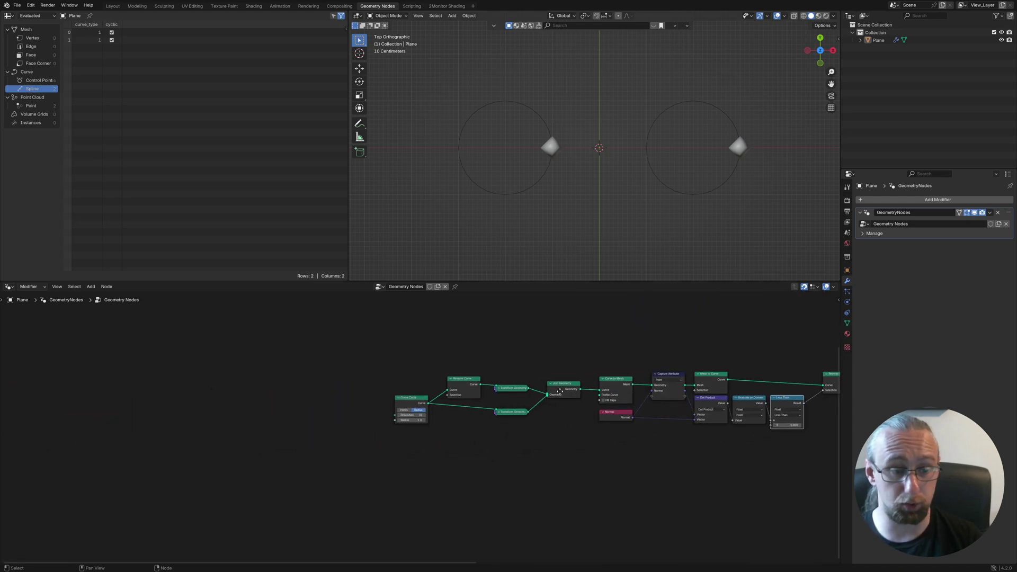
# - Add a Spiral curve node below the circles and link it into Join Geometry
pyautogui.click(411, 408)
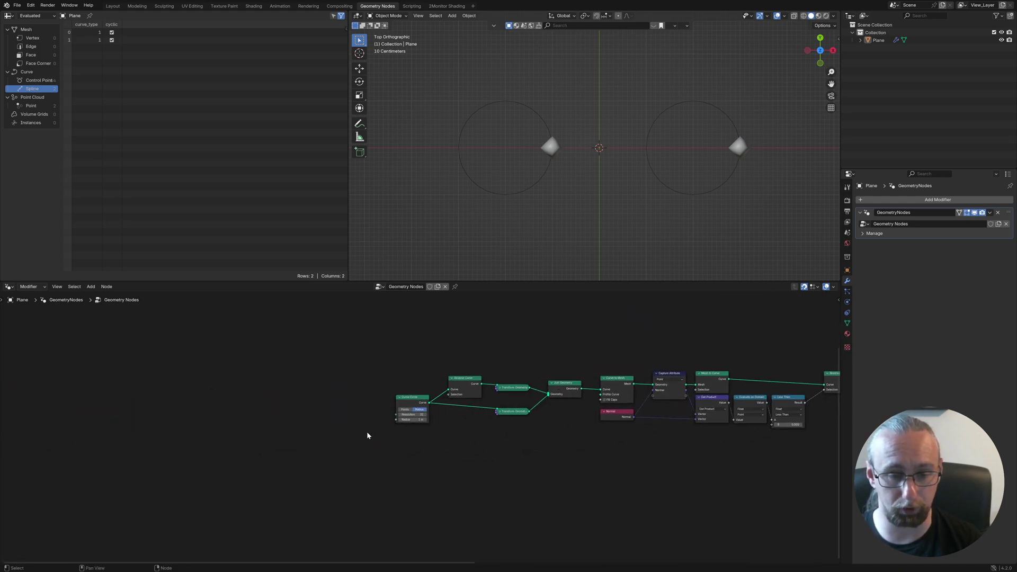
pyautogui.hotkey('shift', 'a')
pyautogui.moveTo(368, 434)
pyautogui.write('c')
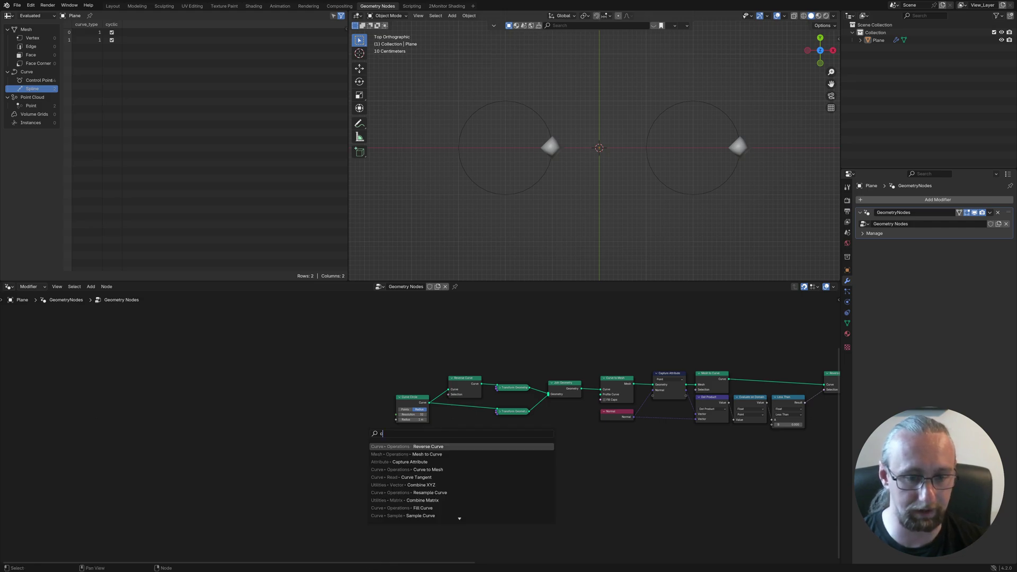
pyautogui.write('spir')
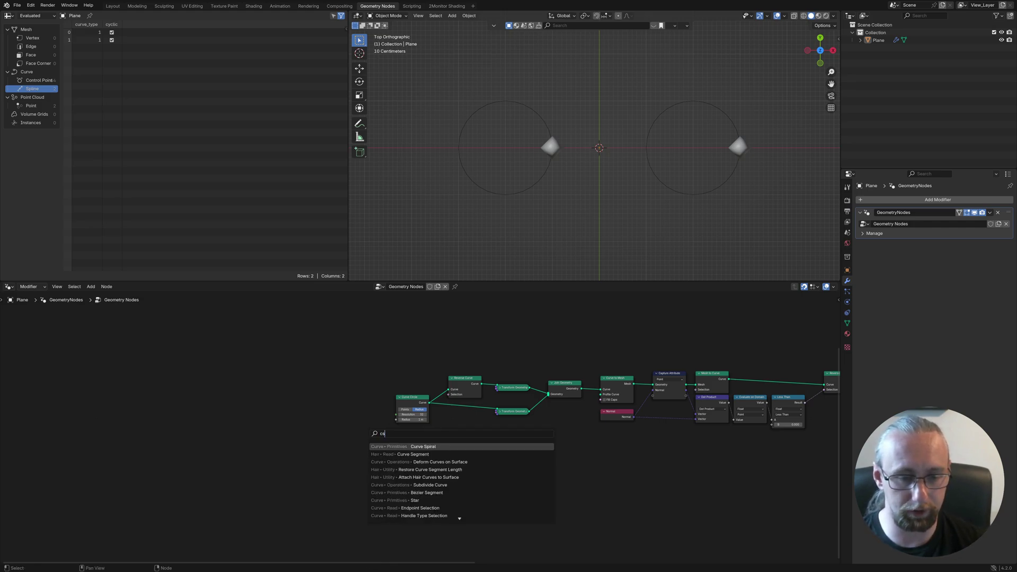
pyautogui.press('Return')
pyautogui.click(393, 449)
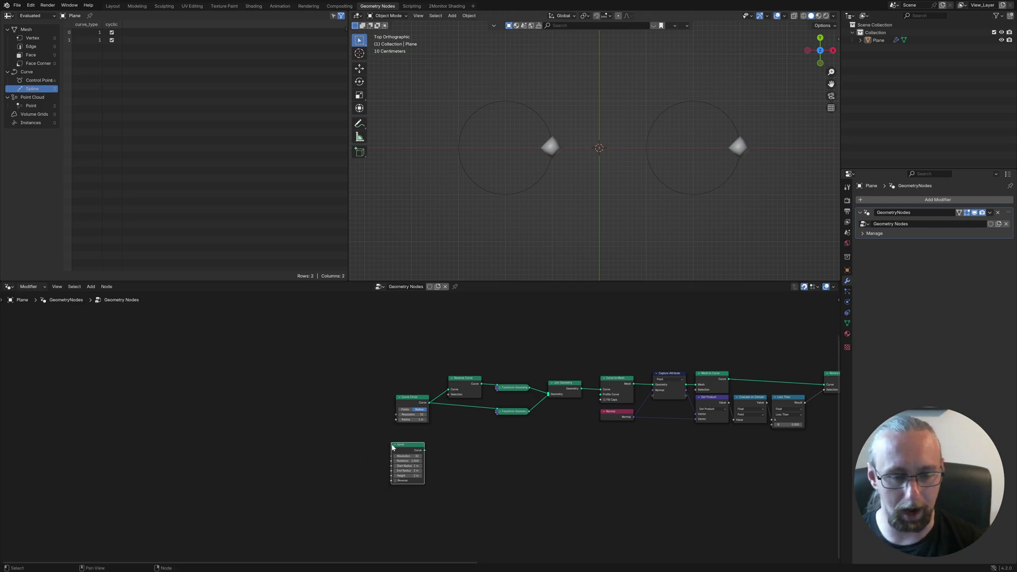
pyautogui.moveTo(425, 451); pyautogui.dragTo(550, 399)
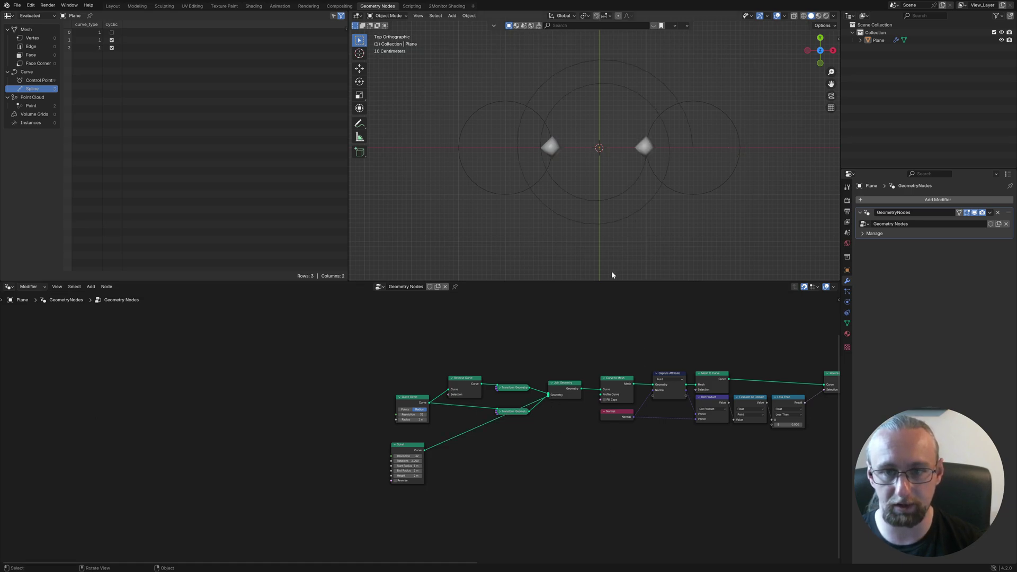
# - Fit the node tree in view and set the Points count to 3
pyautogui.press('Home')
pyautogui.click(658, 325)
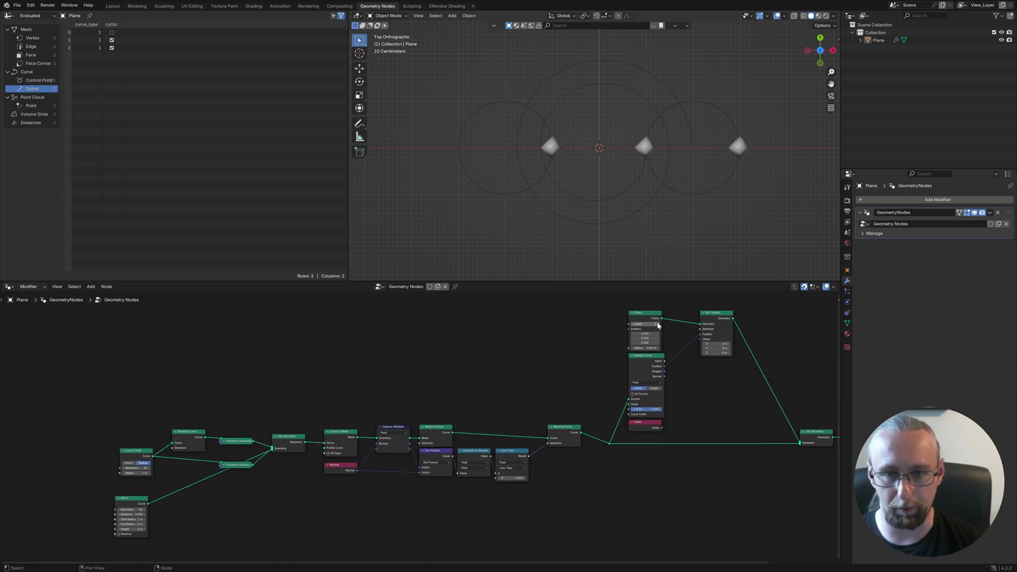
pyautogui.moveTo(647, 411); pyautogui.dragTo(536, 410)
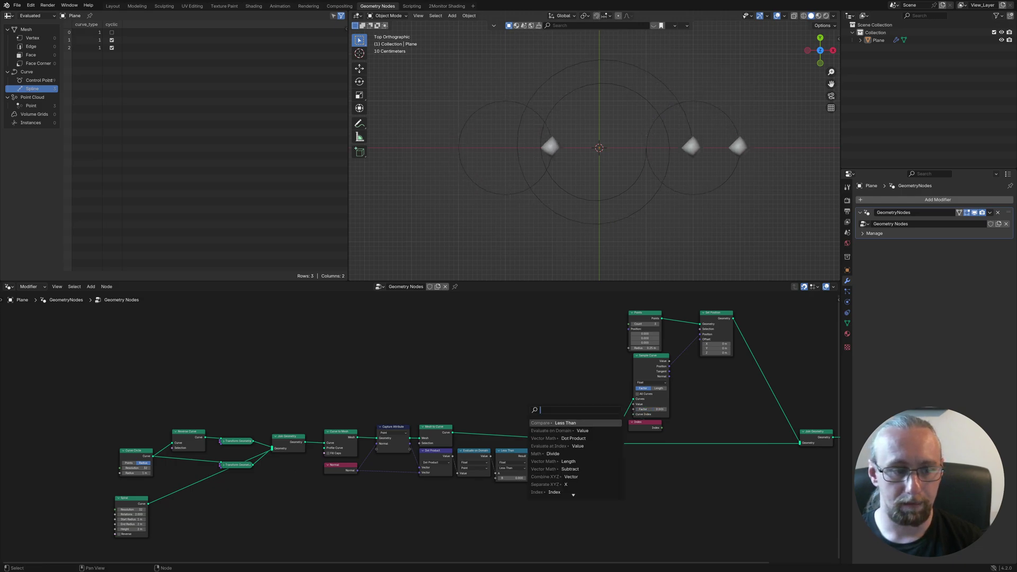
# - Duplicate Reverse Curve onto the Spiral link, then frame the middle chain with Ctrl+J
pyautogui.click(179, 441)
pyautogui.hotkey('shift', 'd')
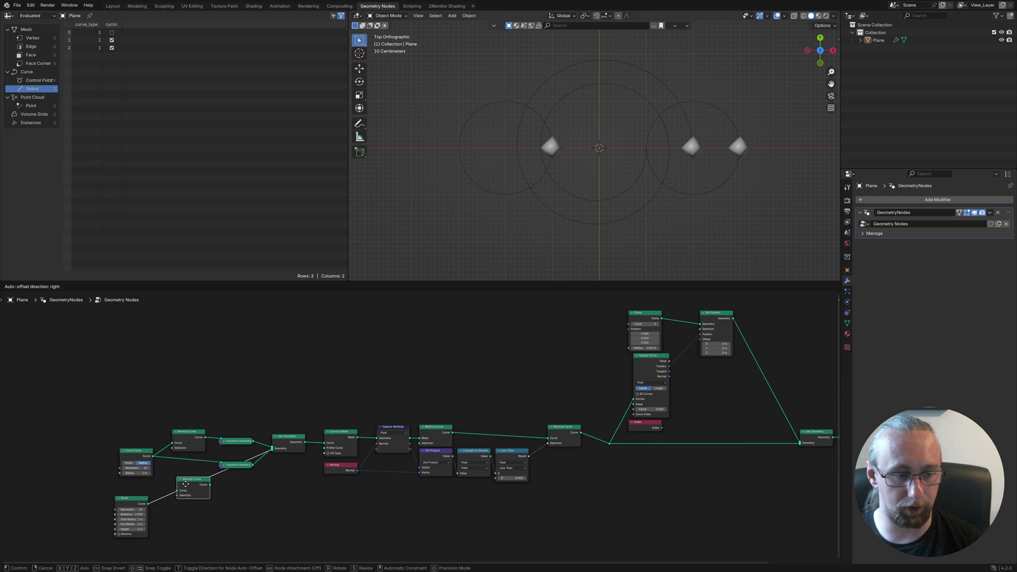
pyautogui.click(181, 487)
pyautogui.moveTo(643, 409)
pyautogui.mouseDown()
pyautogui.moveTo(654, 409)
pyautogui.moveTo(643, 409)
pyautogui.mouseUp()
pyautogui.moveTo(316, 398); pyautogui.dragTo(594, 512)
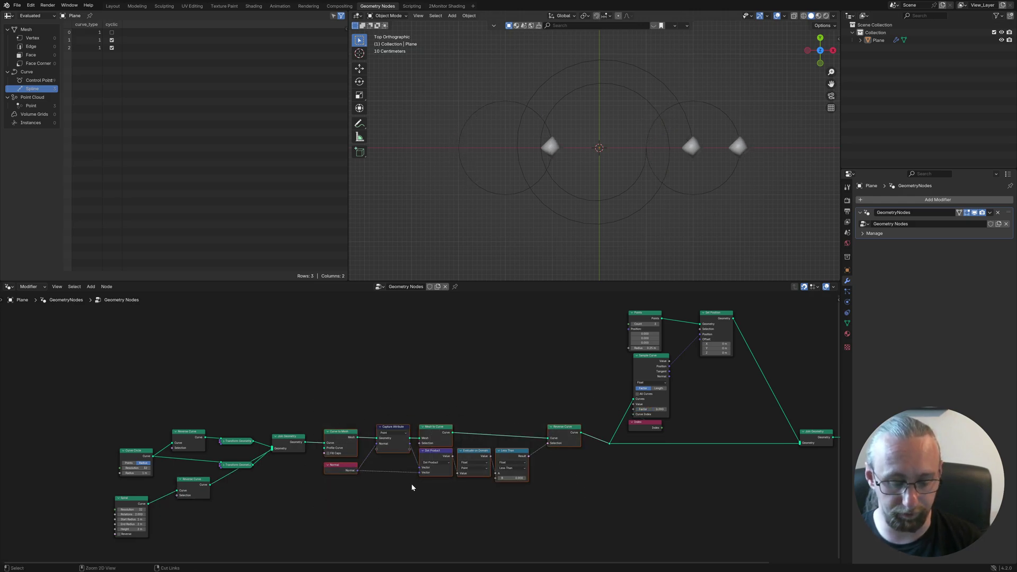
pyautogui.hotkey('ctrl', 'j')
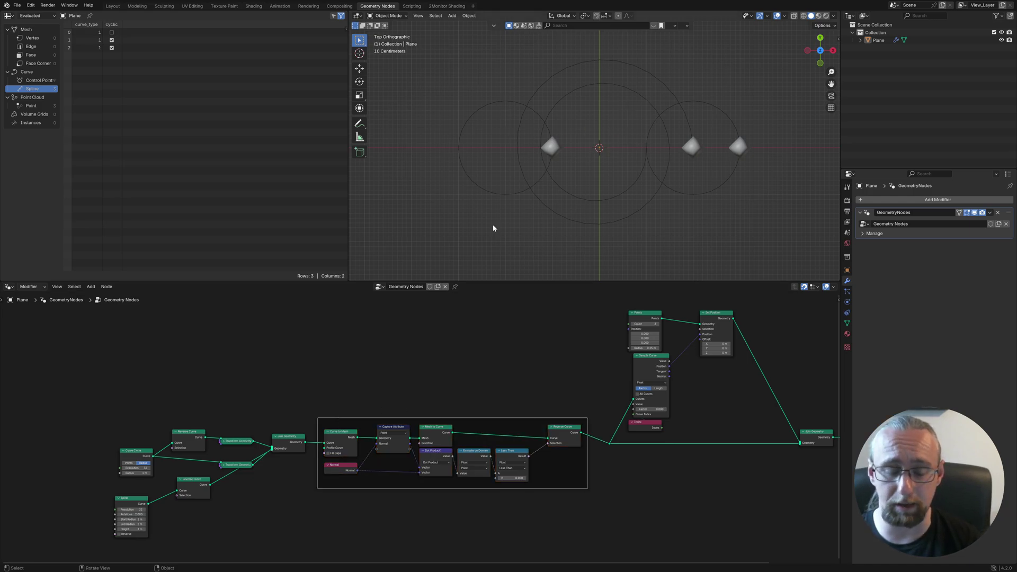
pyautogui.click(678, 495)
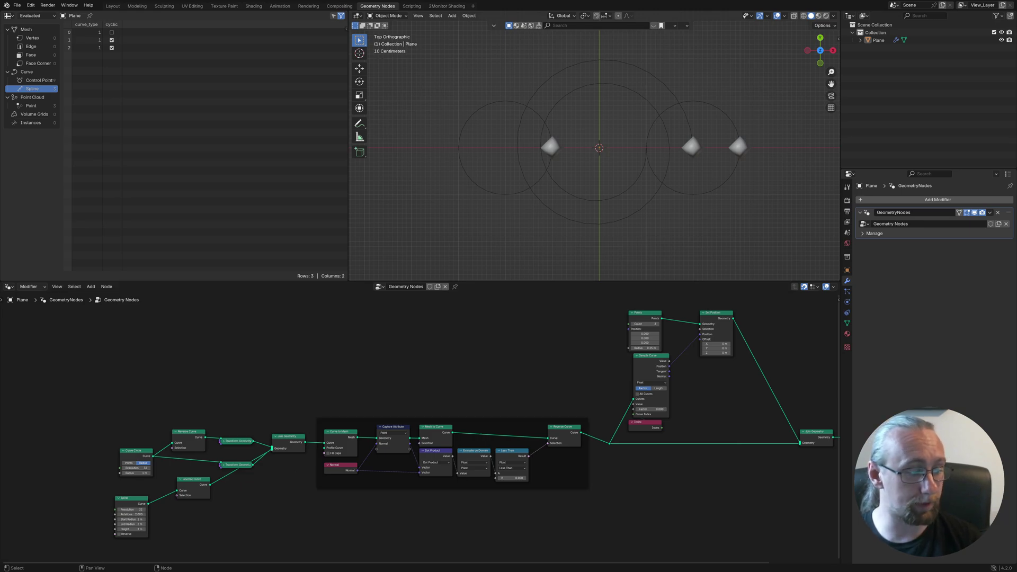